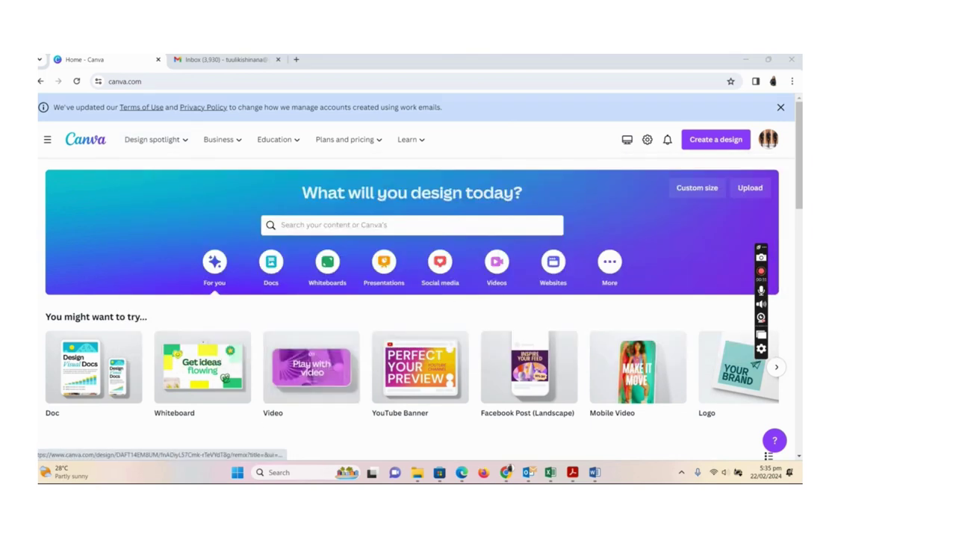
Scroll down the Canva home page to reach the Video design type.
scroll(271, 298, down, 1)
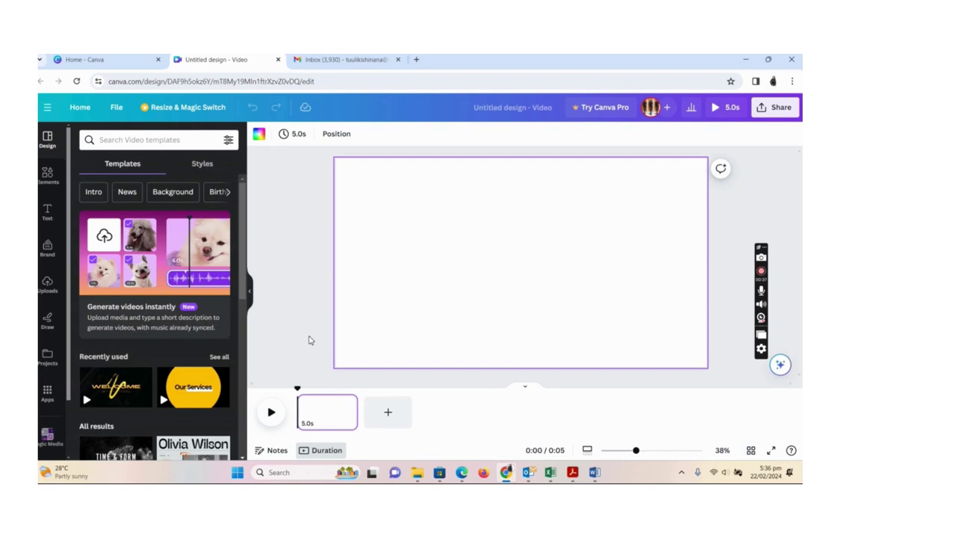
In Elements' AI image generator, describe a young dark-skinned lady with pink shirt, long nails and earrings.
click(49, 178)
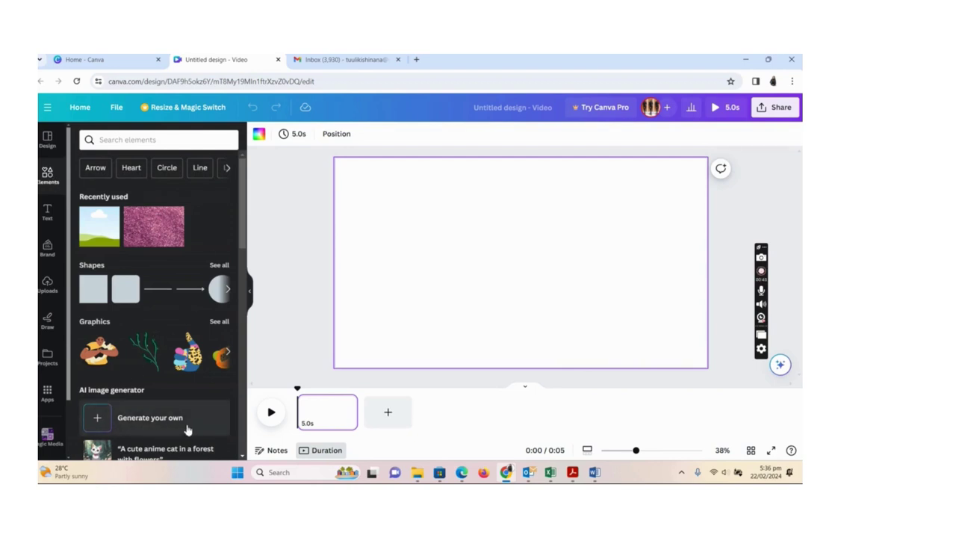
click(104, 423)
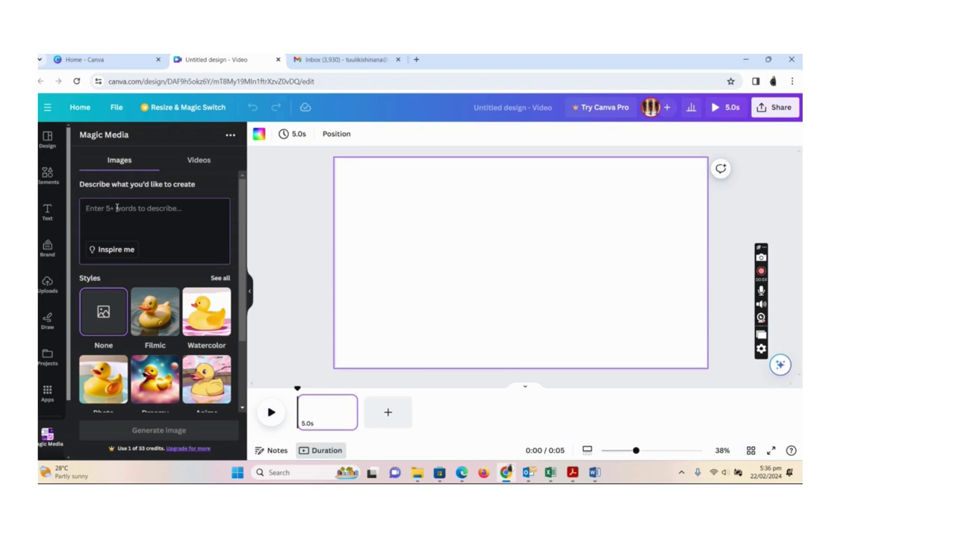
text(Create a young s)
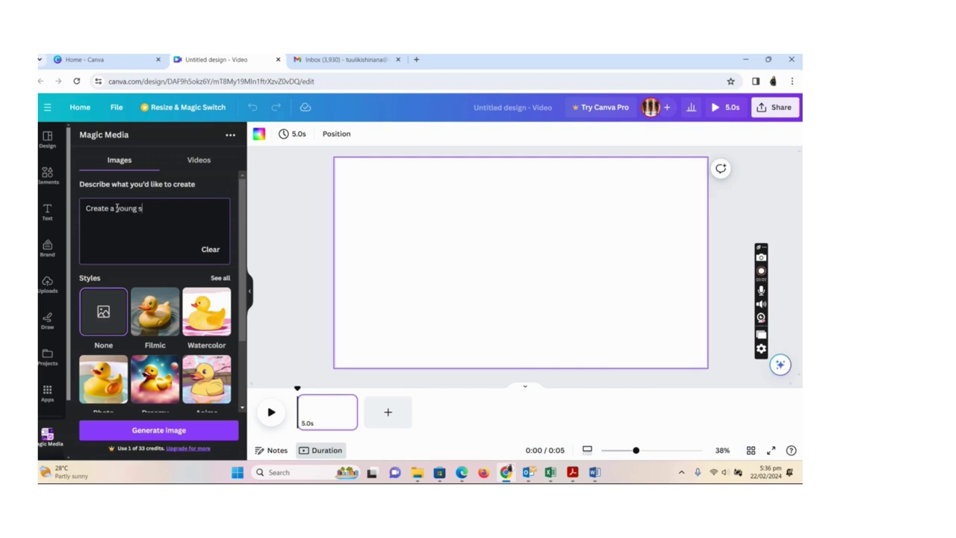
key(BackSpace)
text(k sk)
text(in lady,)
text( with pink shirt, long nails, lon)
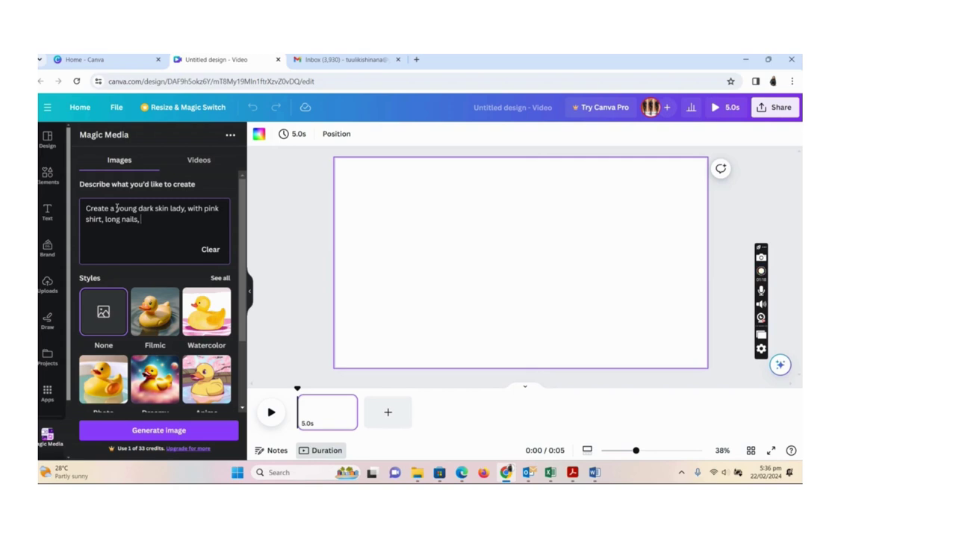
text(g)
text( hair, )
text(white b)
text(ig e)
text(yes l)
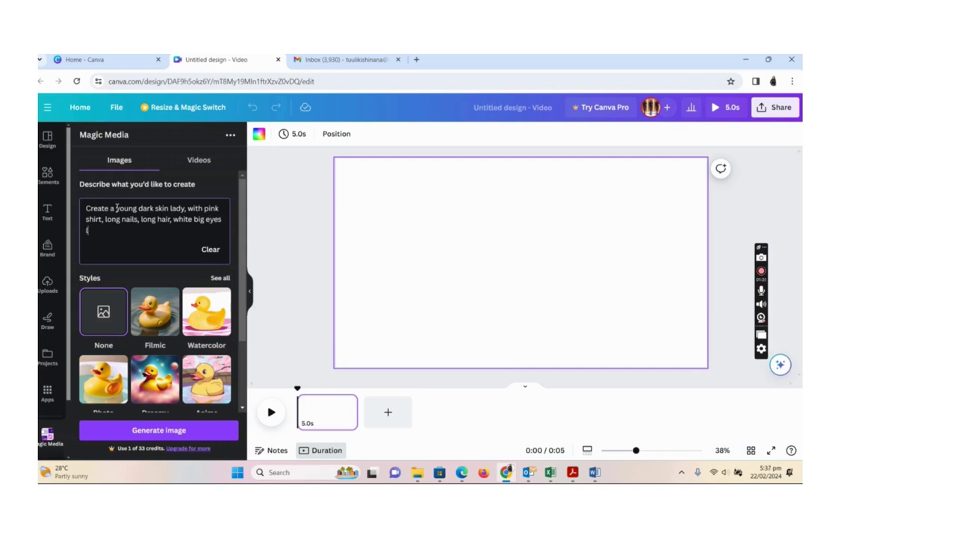
text(ong earings)
Correct 'earings' to 'earrings' and generate four AI portraits from the prompt.
right_click(104, 230)
click(128, 246)
click(140, 438)
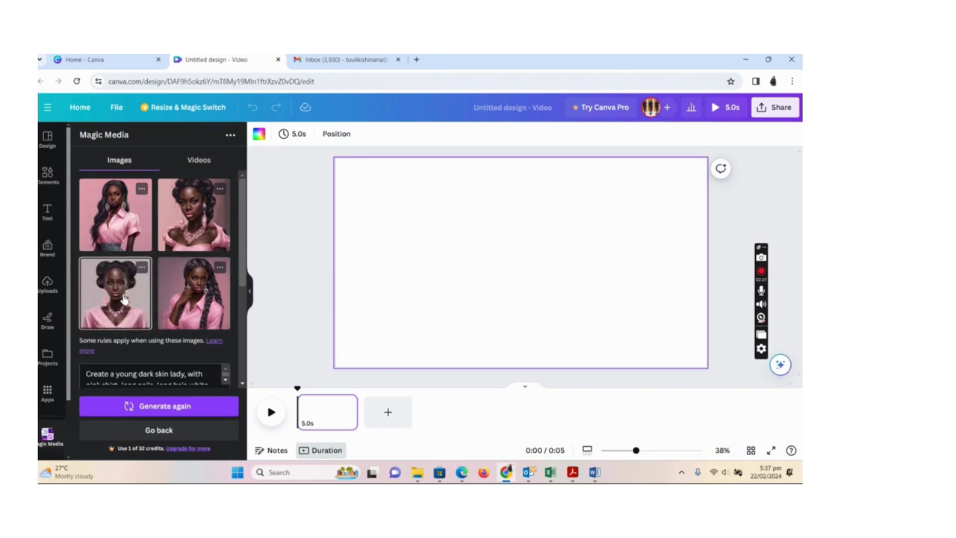
click(124, 299)
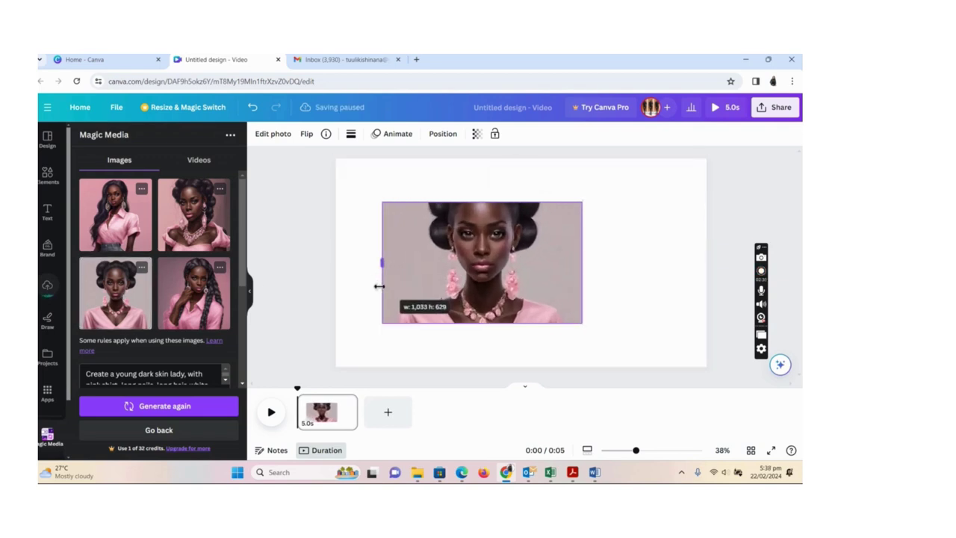
drag(461, 263, 341, 263)
drag(454, 288, 462, 310)
key(ctrl+z)
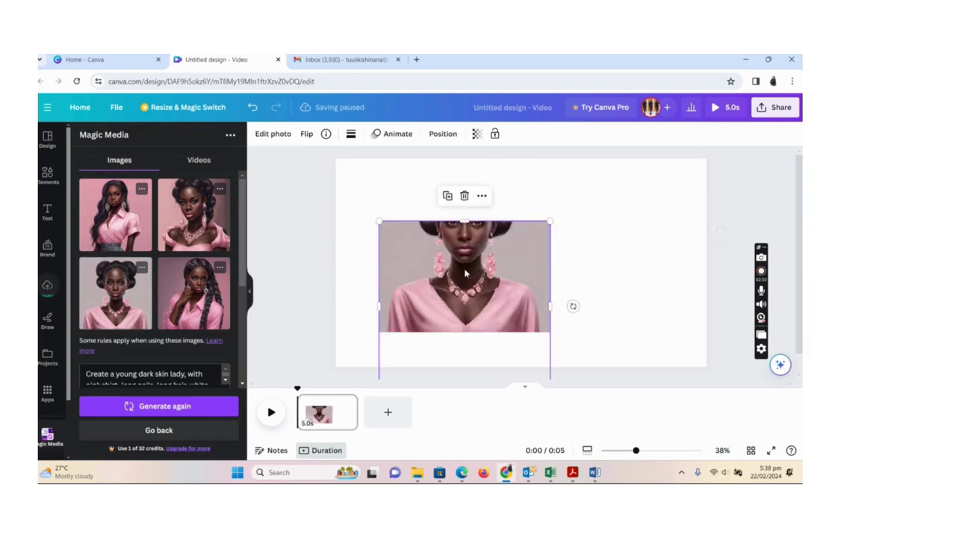
mouse_move(464, 222)
mouse_down()
mouse_move(460, 169)
mouse_move(472, 225)
mouse_up()
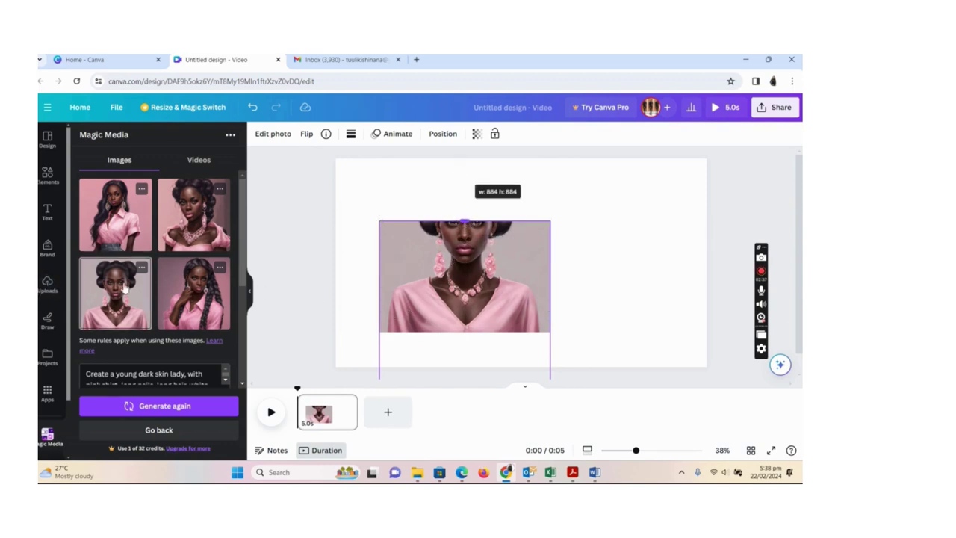
click(553, 281)
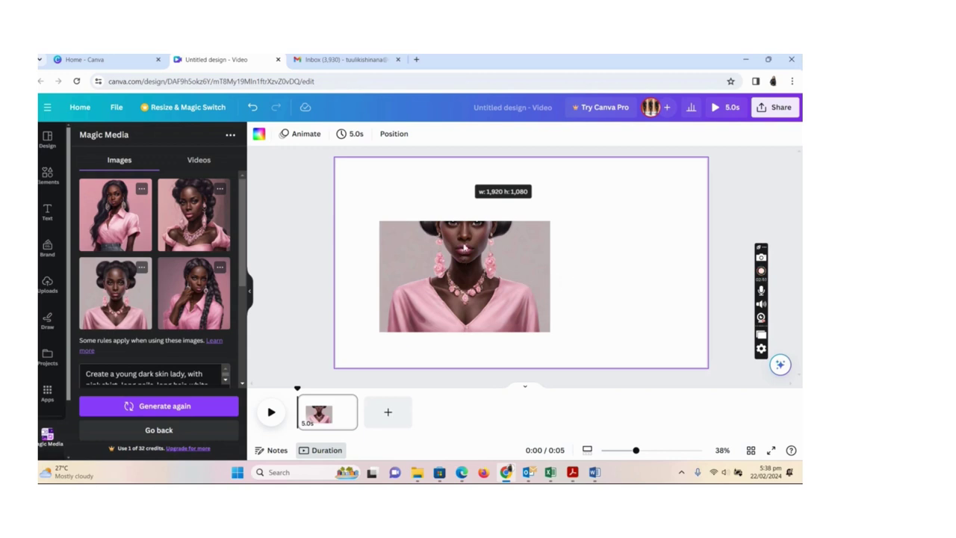
click(95, 309)
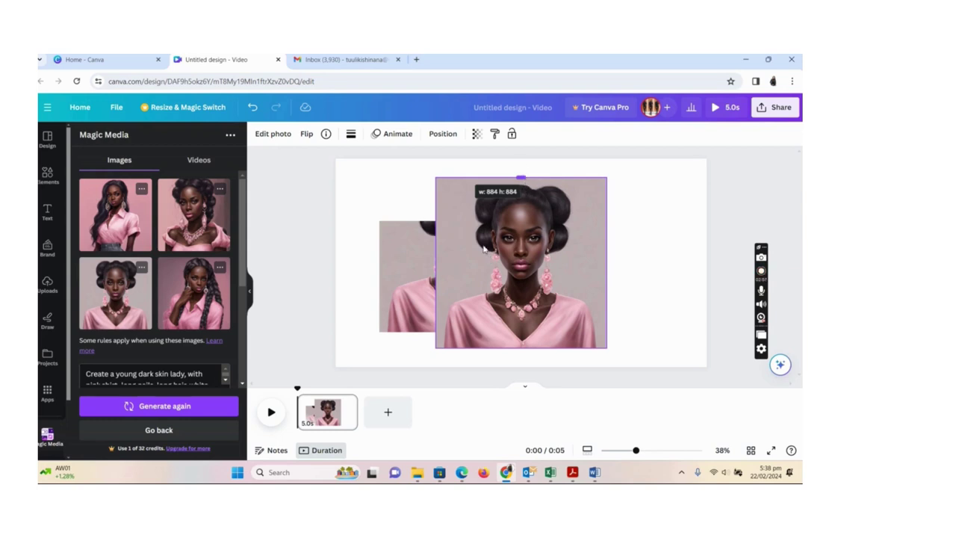
click(415, 274)
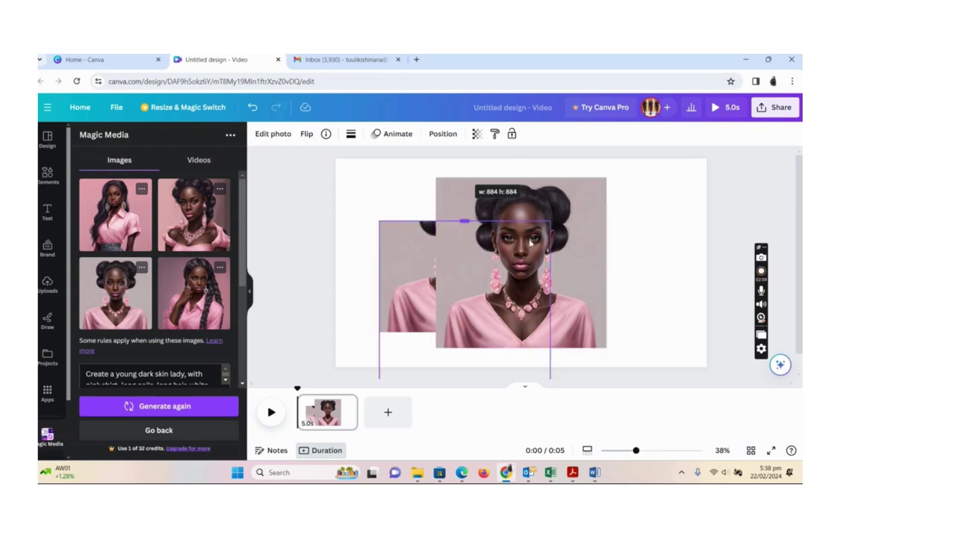
click(563, 258)
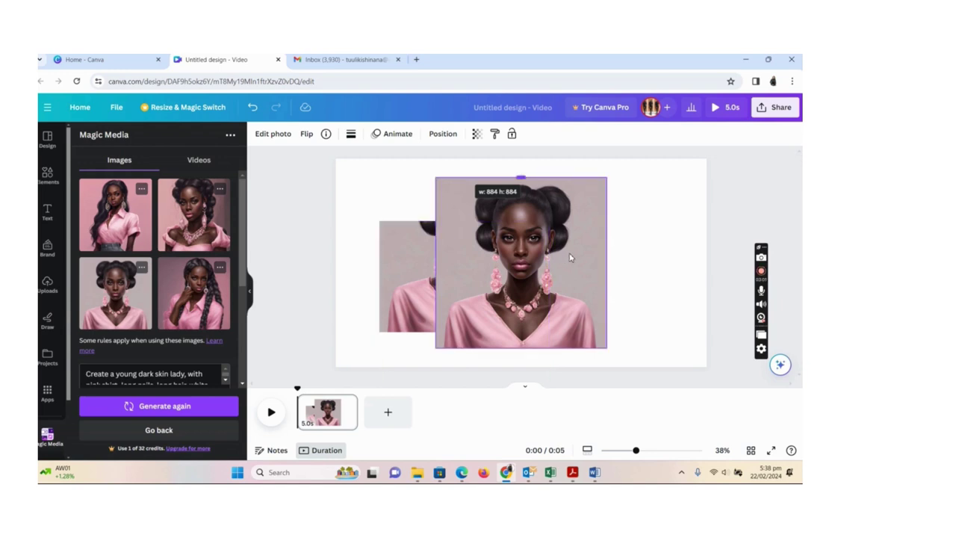
key(Delete)
click(497, 254)
key(Delete)
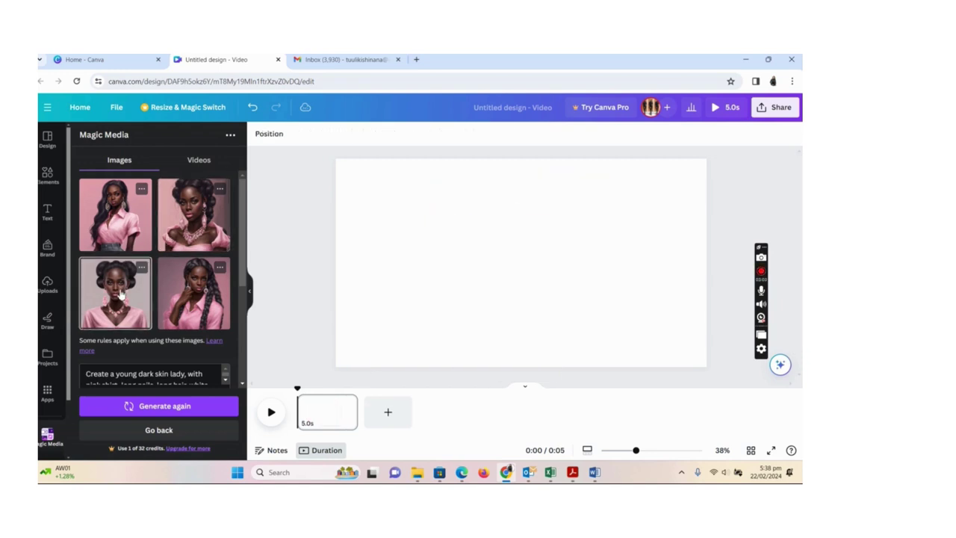
click(127, 291)
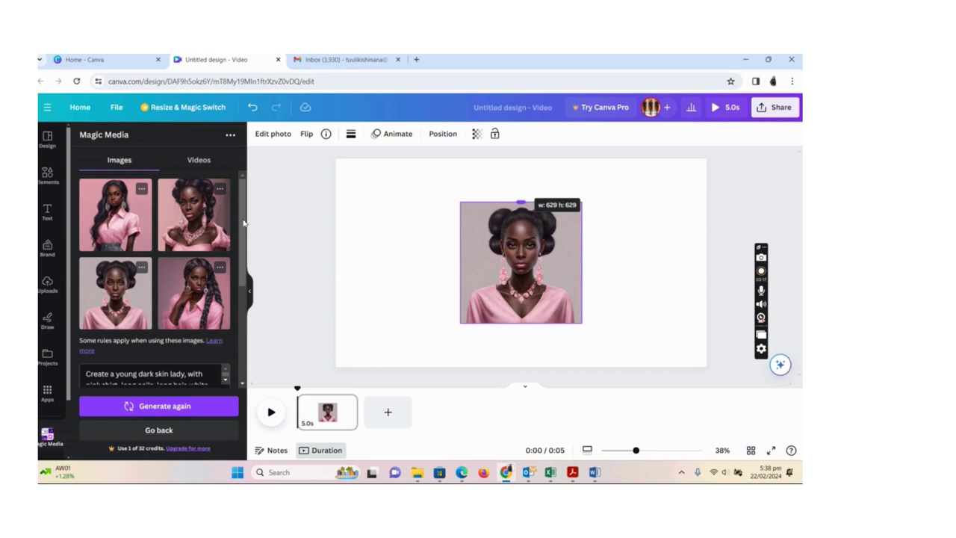
click(200, 230)
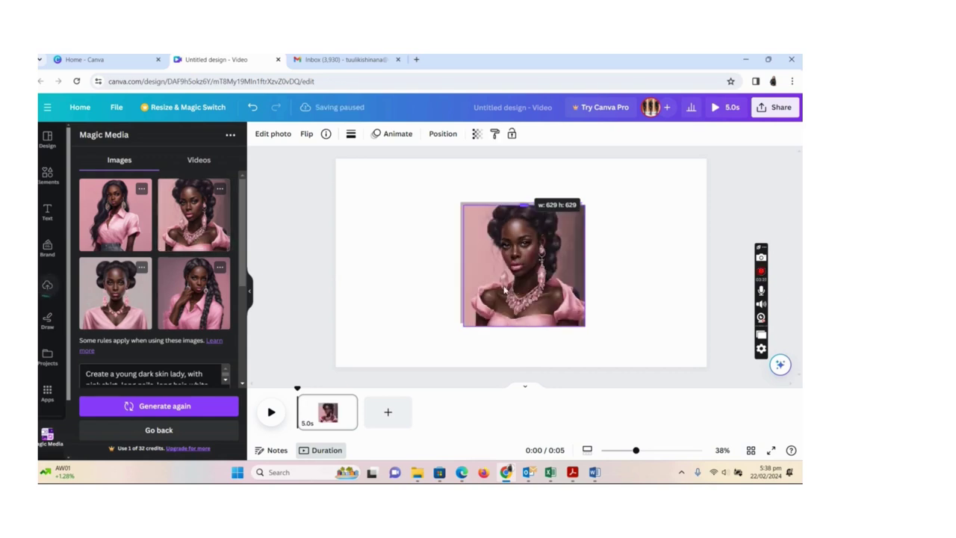
drag(514, 289, 472, 298)
key(Delete)
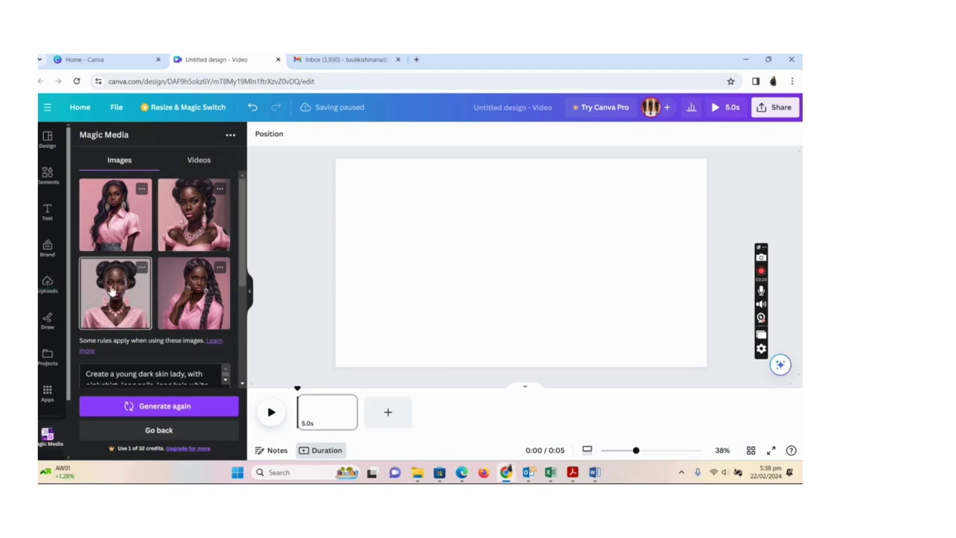
click(135, 302)
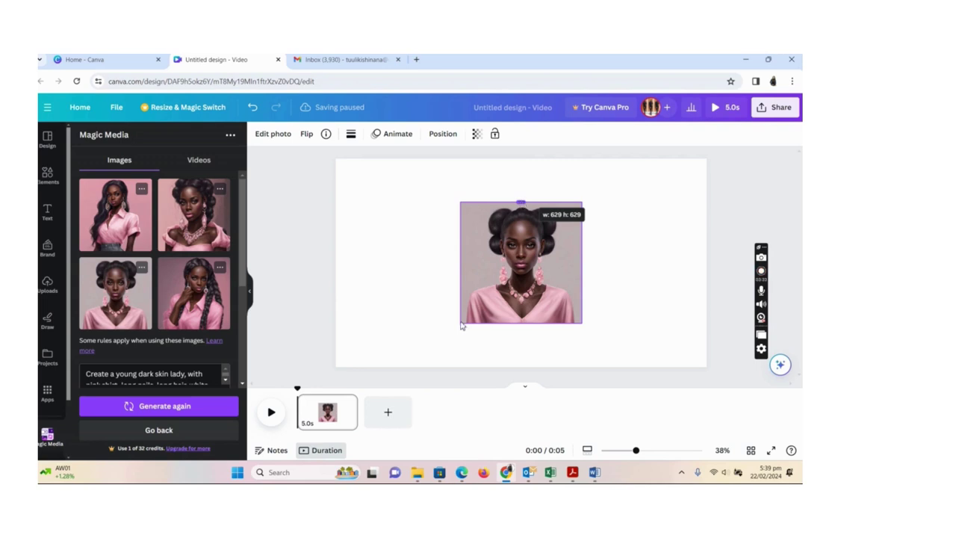
click(415, 274)
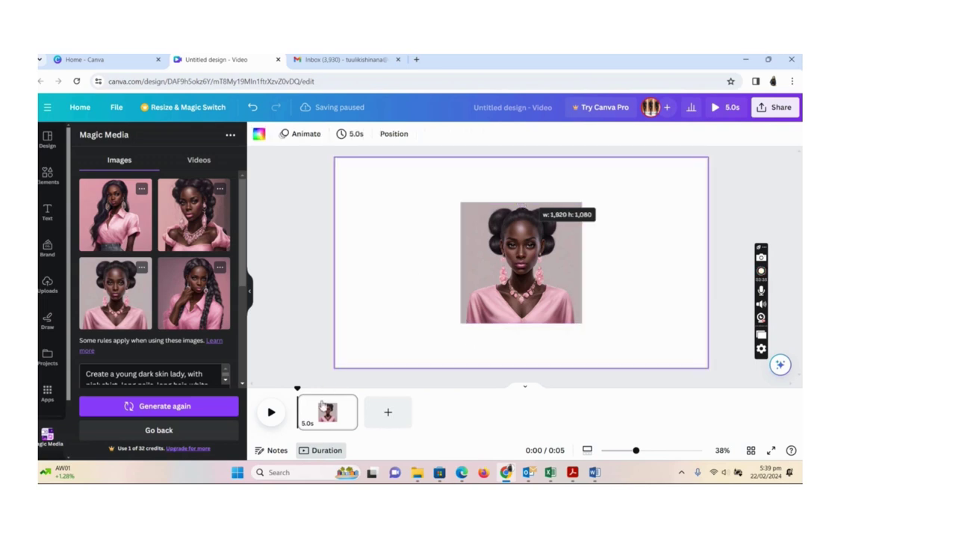
click(270, 412)
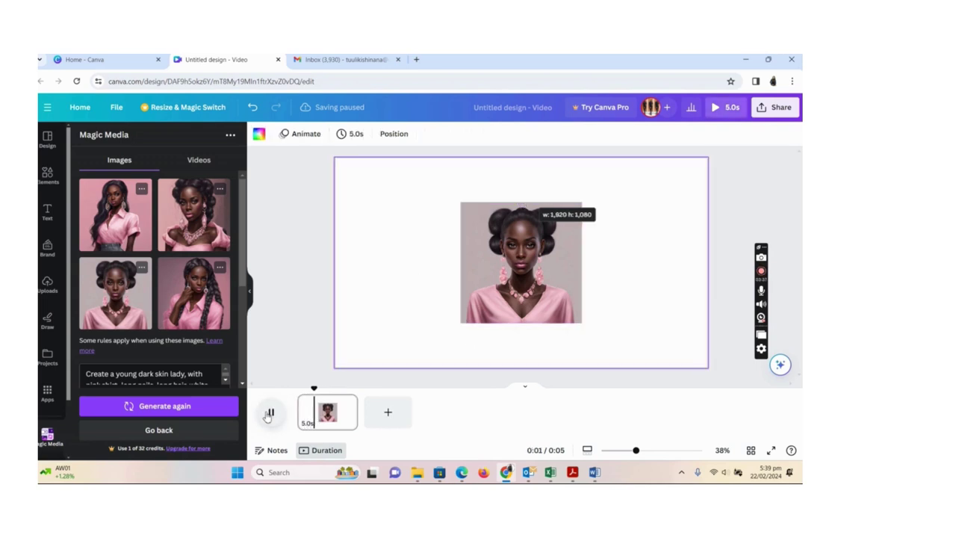
click(267, 414)
click(553, 258)
key(Delete)
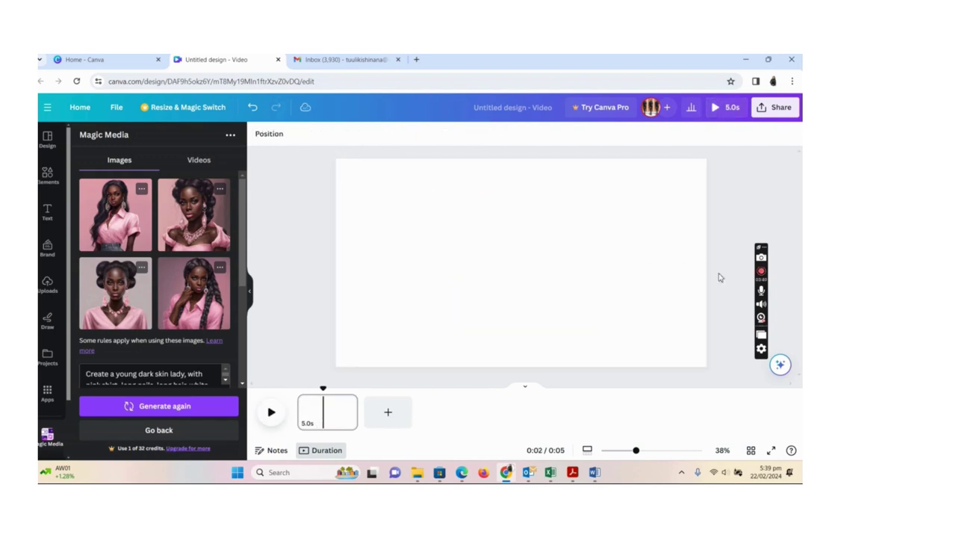
Replace the old prompt with a black woman in her office, pink shirt, long Brazilian hair.
scroll(178, 347, down, 3)
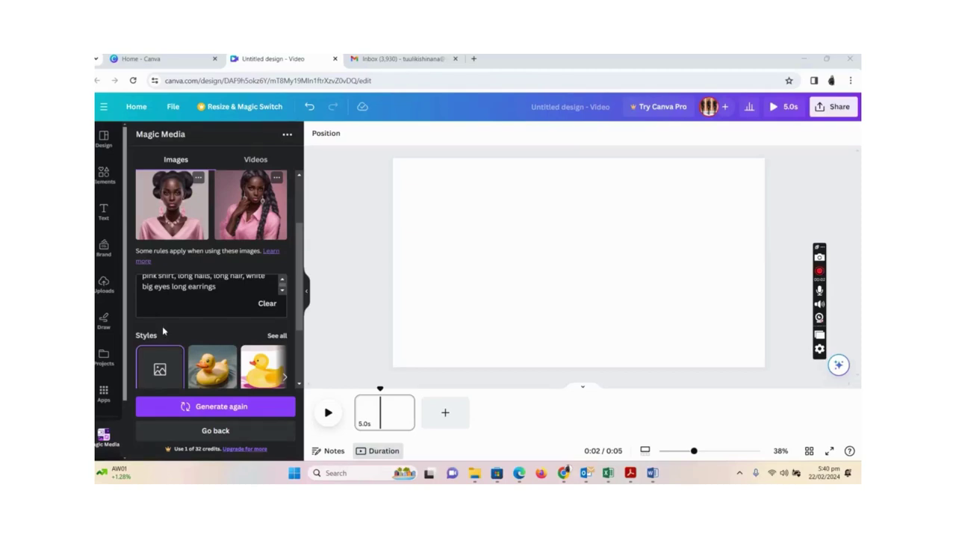
click(215, 290)
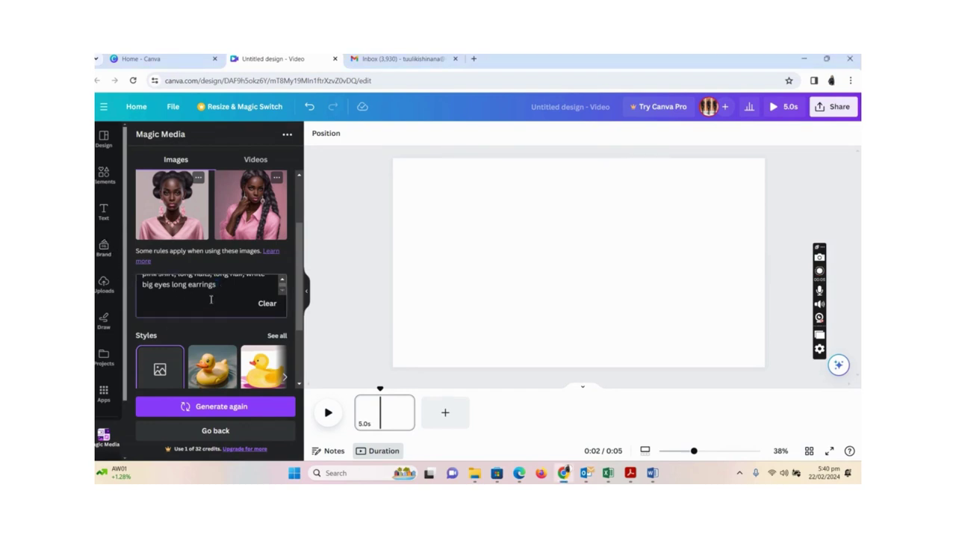
key(ctrl+a)
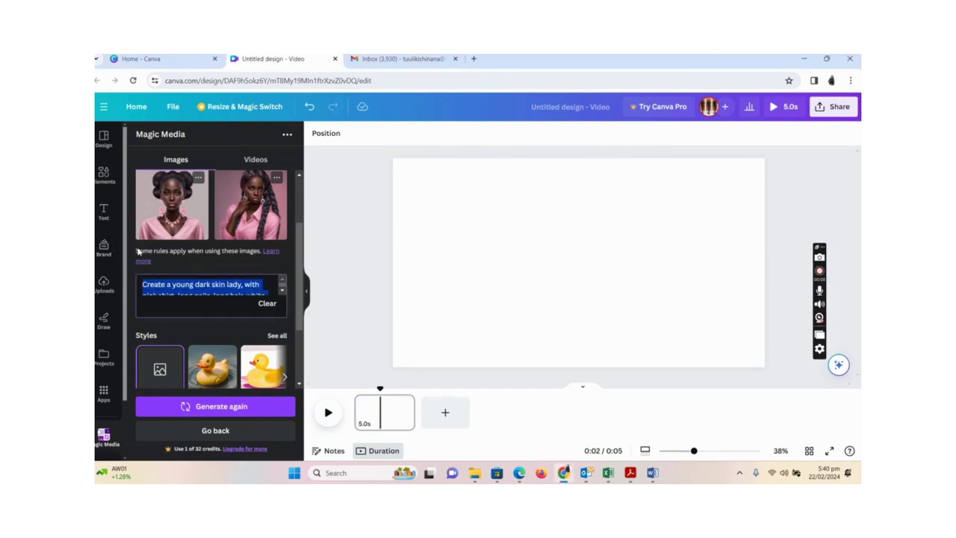
key(BackSpace)
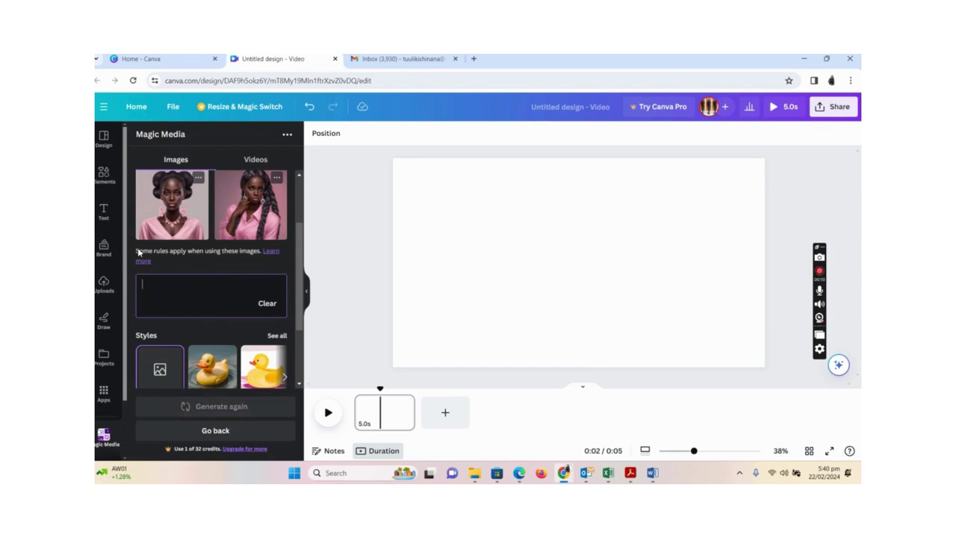
text(Cr)
text(eate a bla)
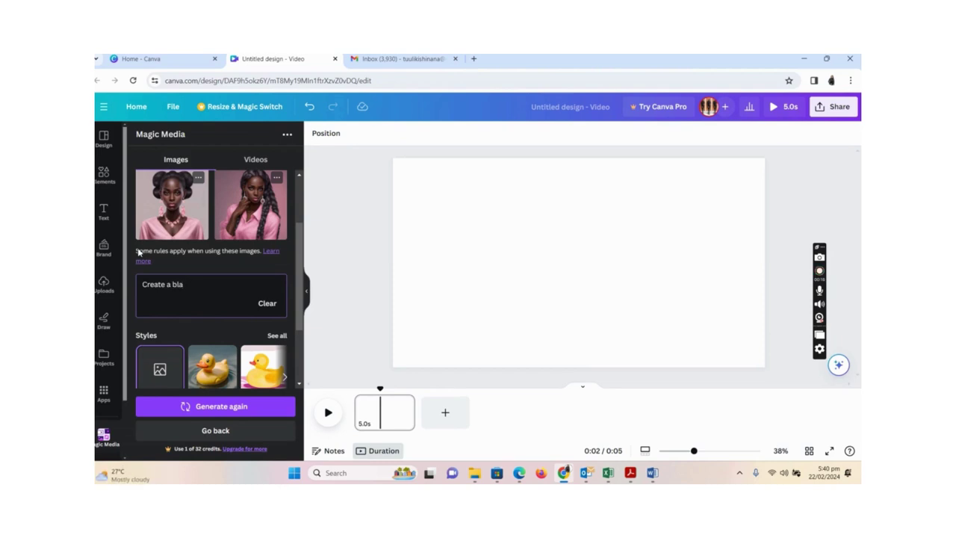
text(ck)
text(woam)
text(man)
text( in he)
text( office)
text(witrh)
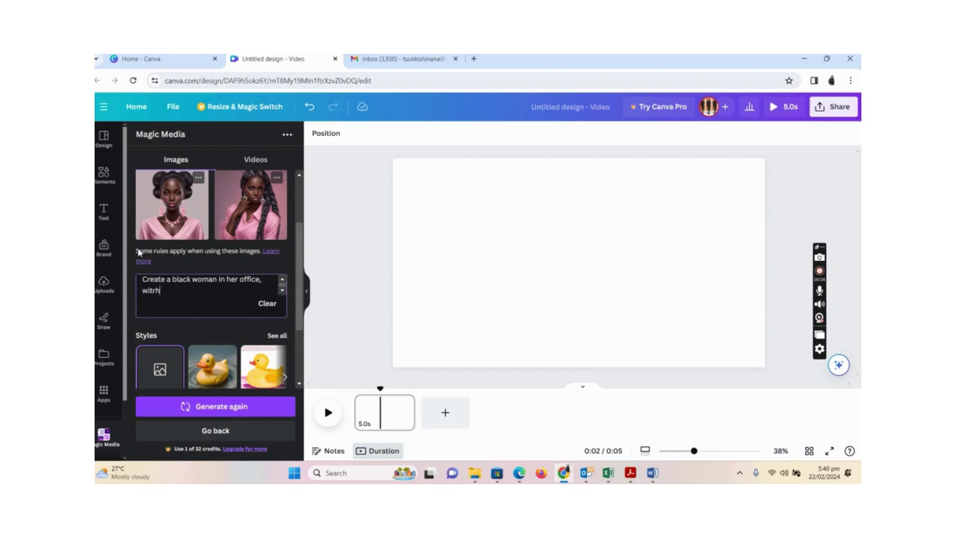
key(BackSpace)
key(BackSpace)
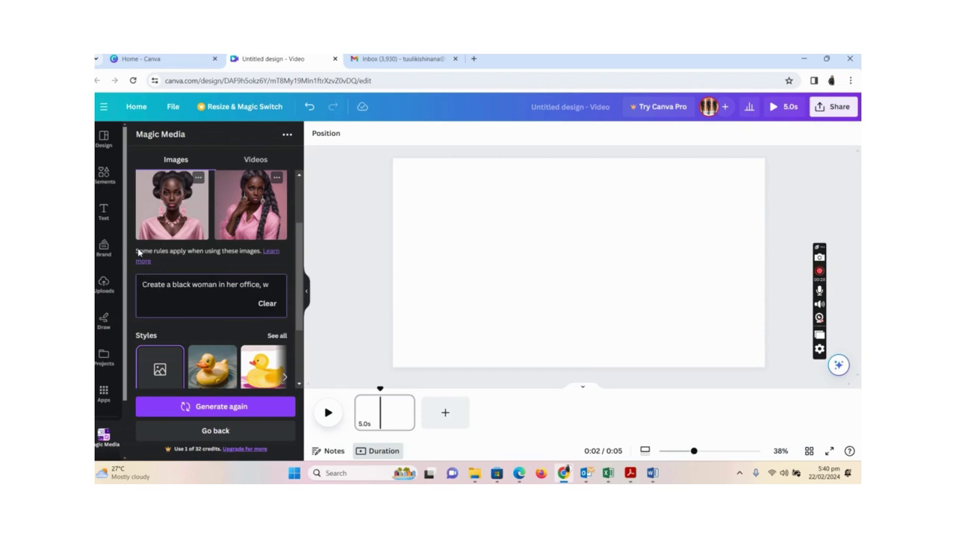
text(earing)
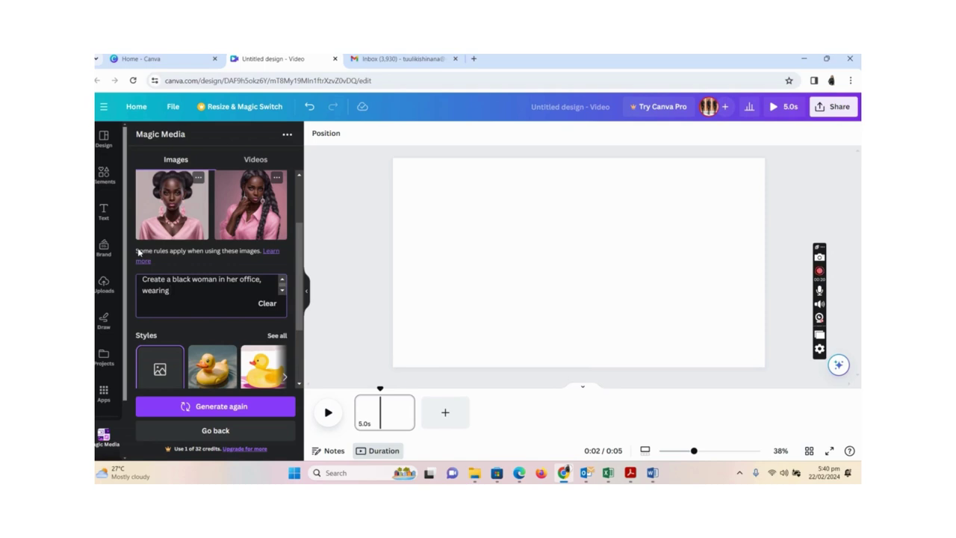
text( pink shi)
text(rt, lo)
text(ng brazil)
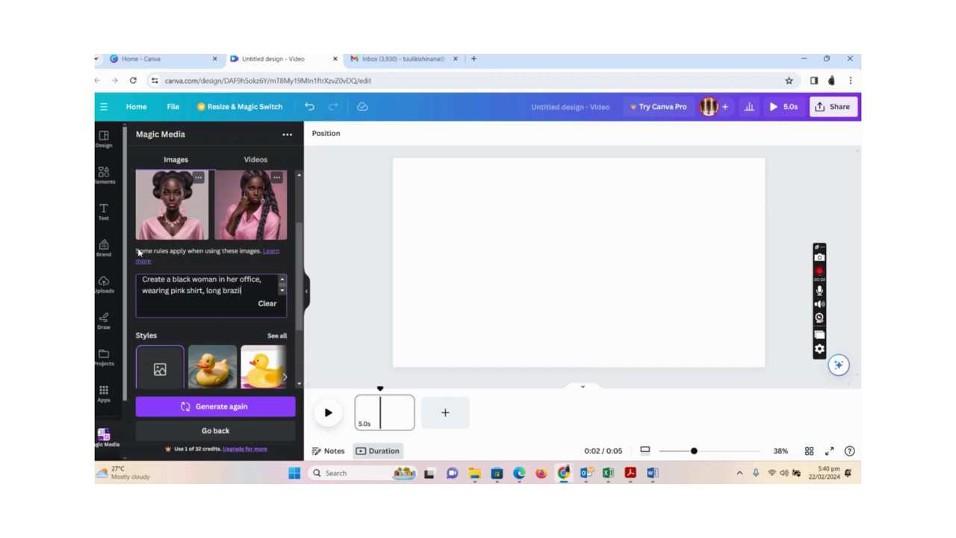
text(ian hair,)
text( we)
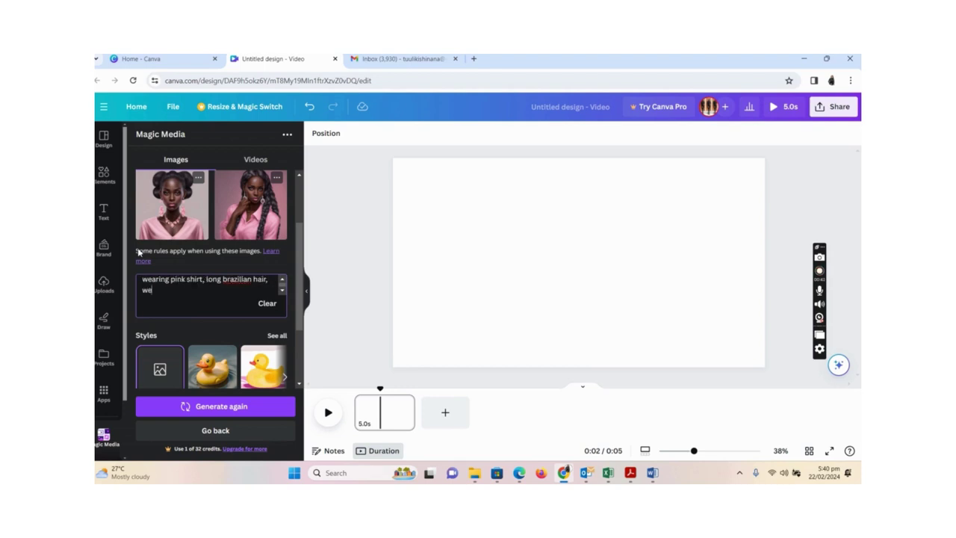
text(ll shaped)
Fix the spelling of Brazilian, add eyebrows, big white eyes and long nails, then generate.
right_click(233, 279)
click(252, 106)
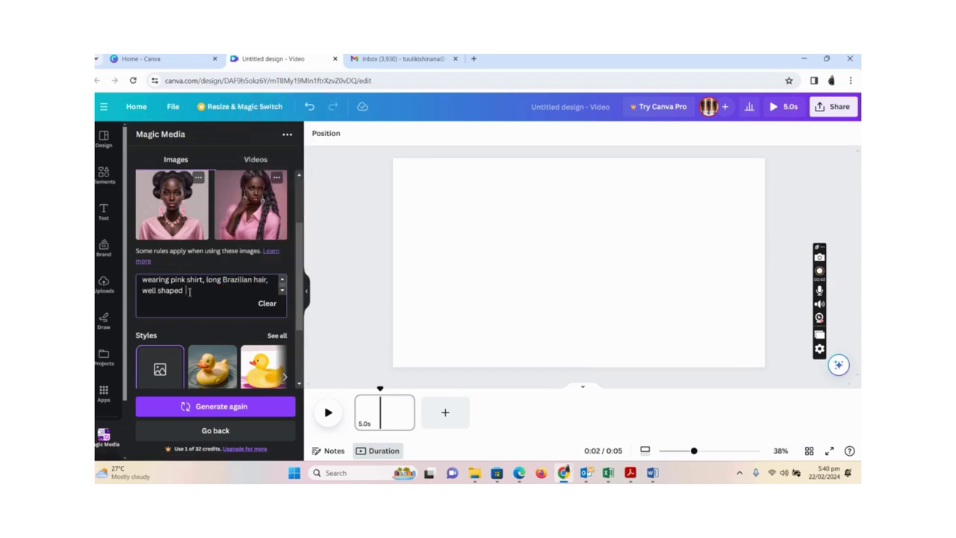
text(eyebro)
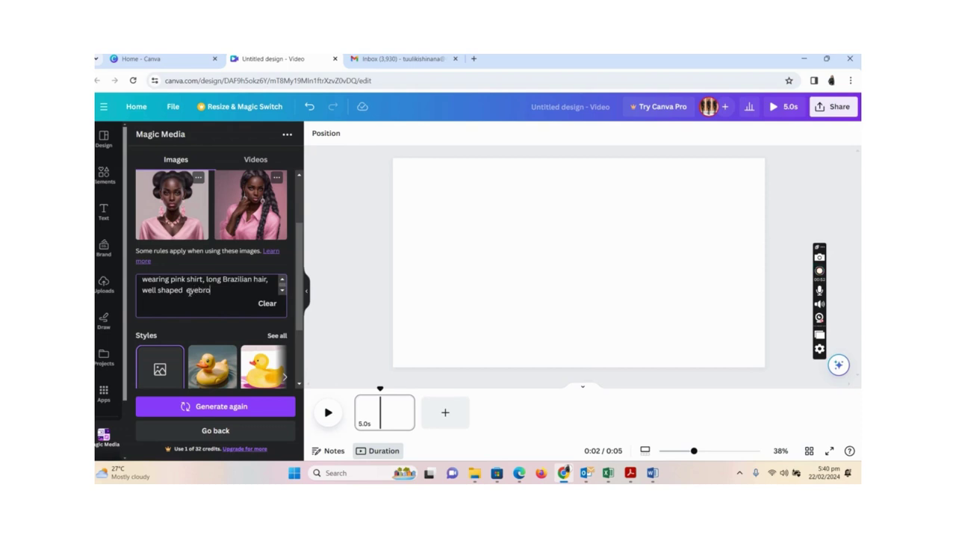
text(ws,)
text( white big eyes, lo)
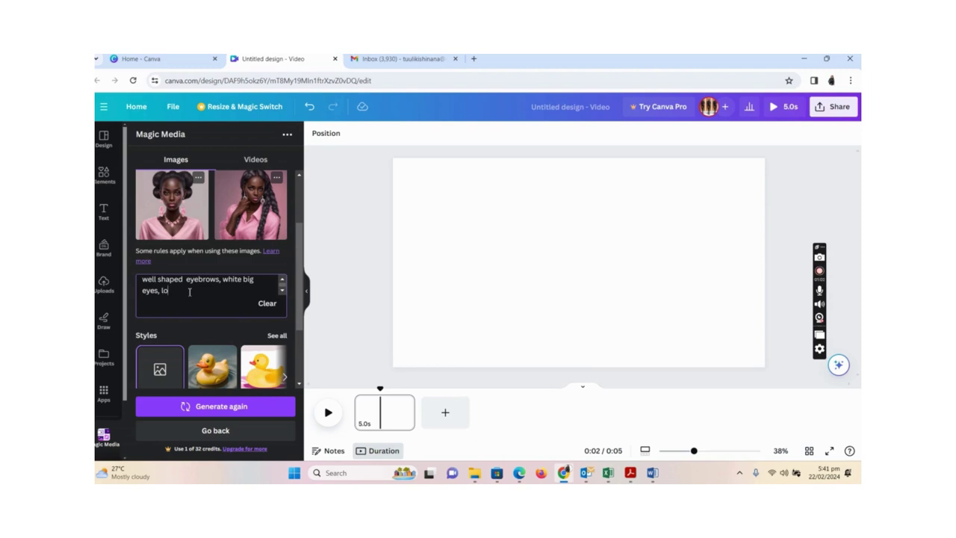
text(ng nails)
click(224, 407)
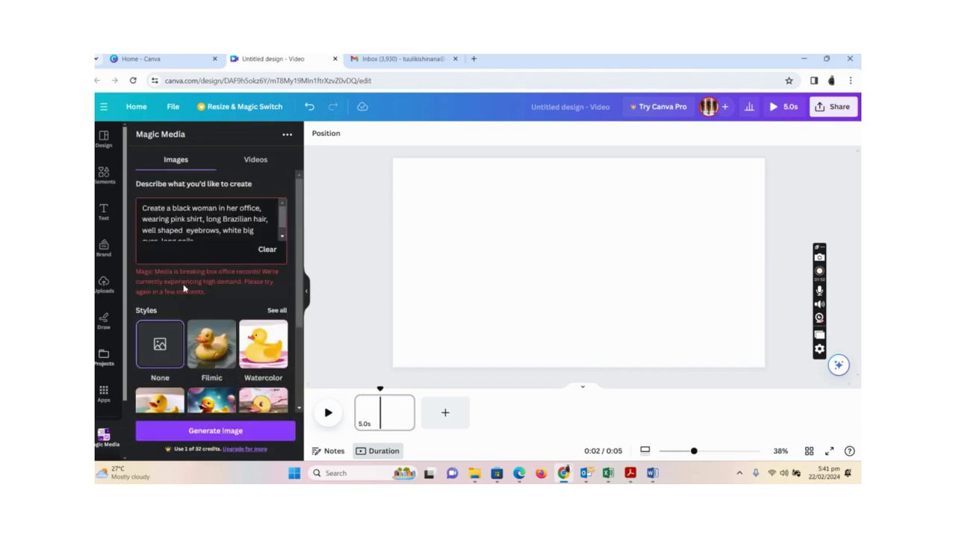
Scroll the Magic Media panel up and down to review the prompt and results.
scroll(235, 288, down, 1)
scroll(235, 288, down, 3)
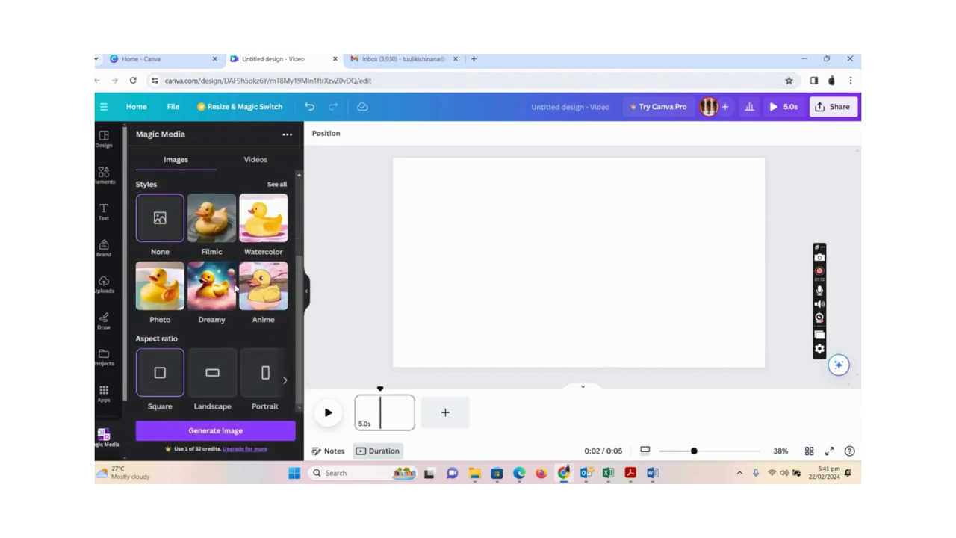
scroll(232, 286, up, 3)
scroll(230, 285, up, 2)
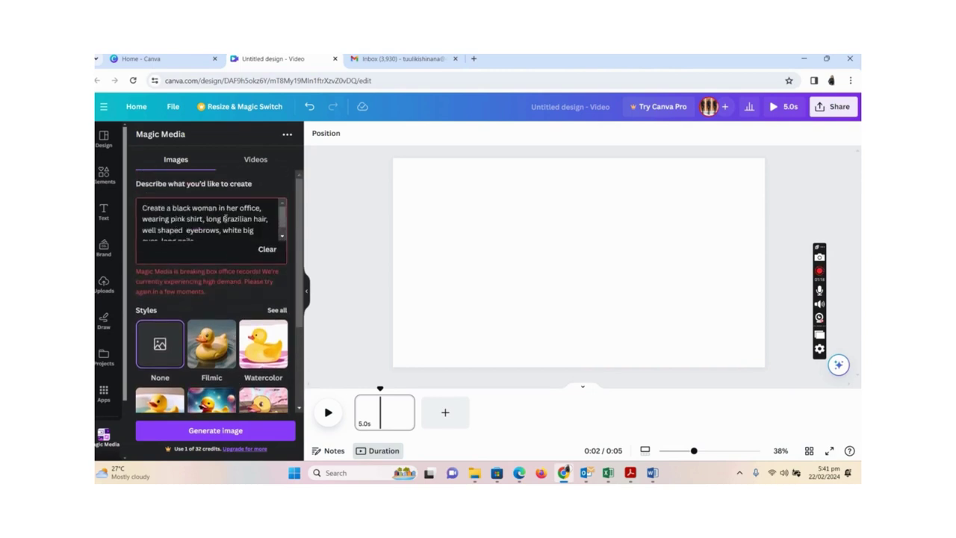
scroll(224, 219, down, 1)
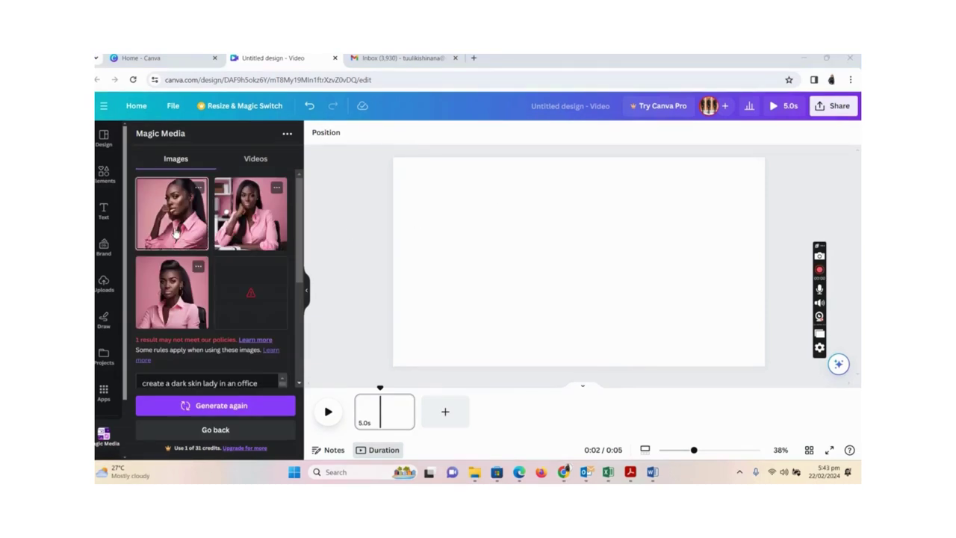
Place the third Magic Media result, the dark-skinned woman in pink, onto the video page.
click(177, 287)
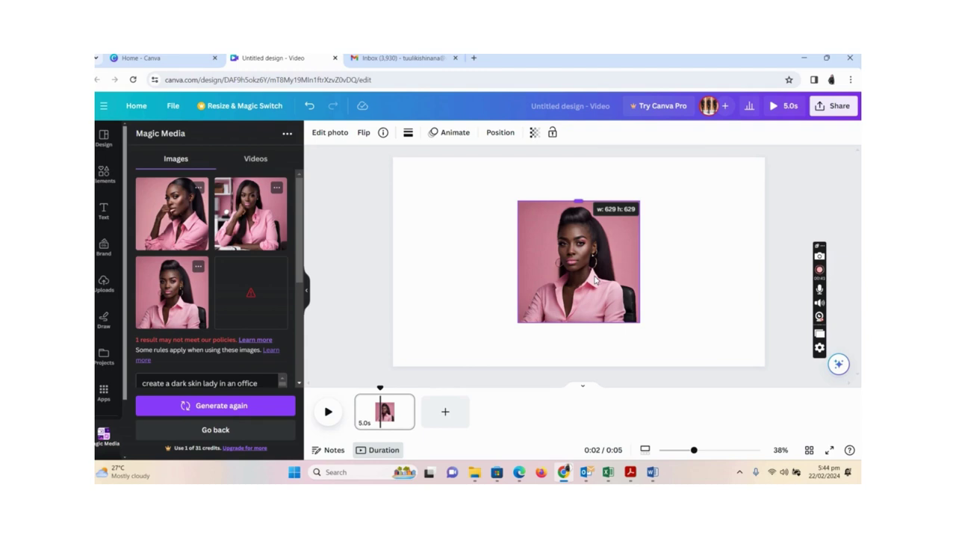
Download the design via Share > Download with the file type set to PNG.
click(836, 106)
click(713, 353)
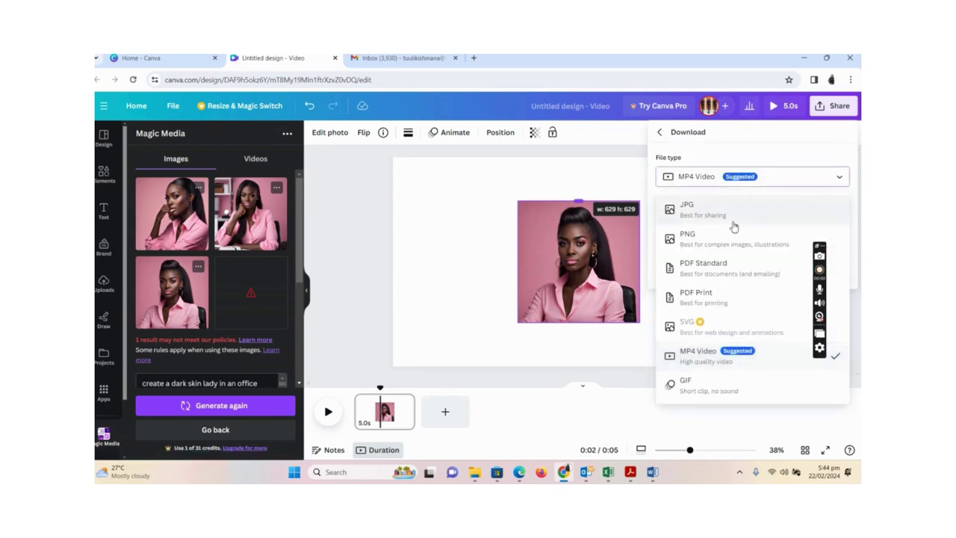
click(719, 241)
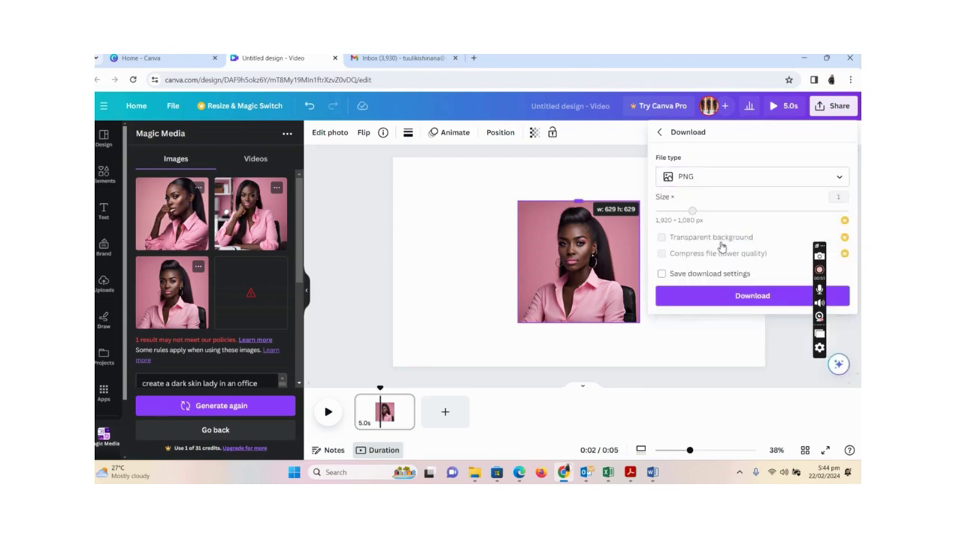
click(771, 297)
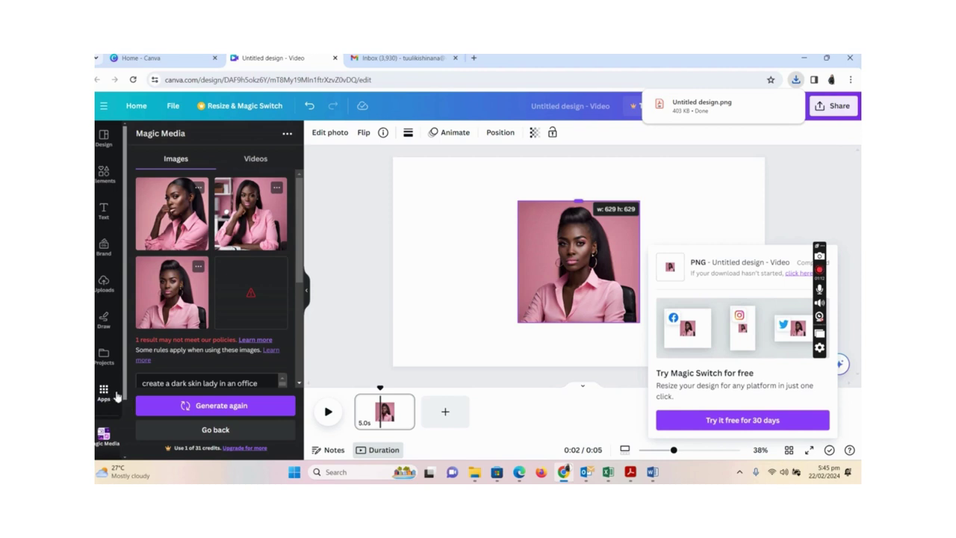
Search the Apps library for 'd' and open D-ID AI Presenters from the suggestions.
click(104, 392)
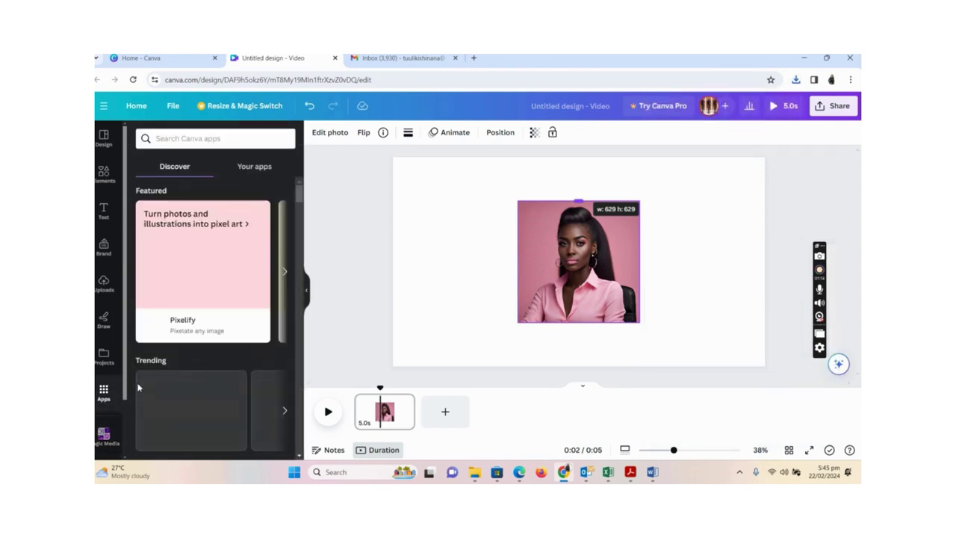
click(178, 138)
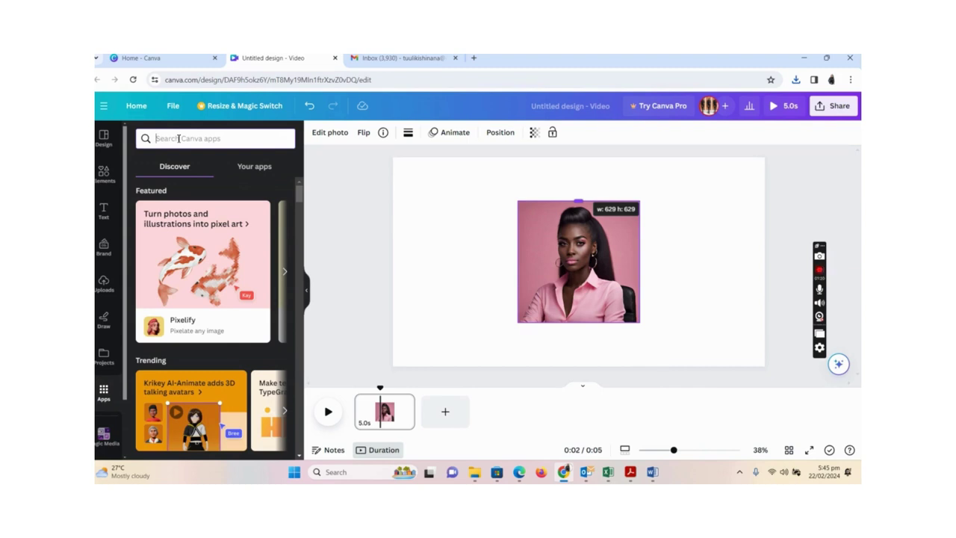
text(d-i)
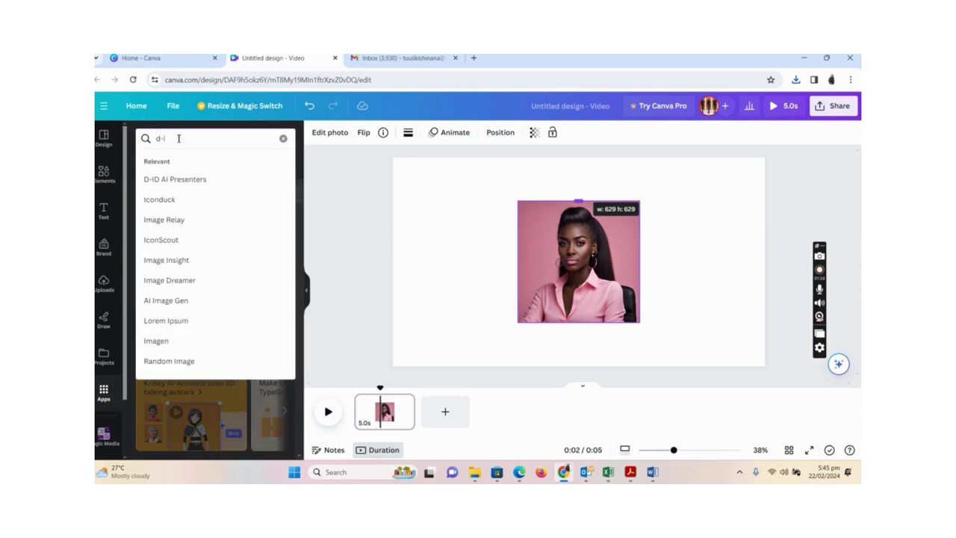
click(167, 183)
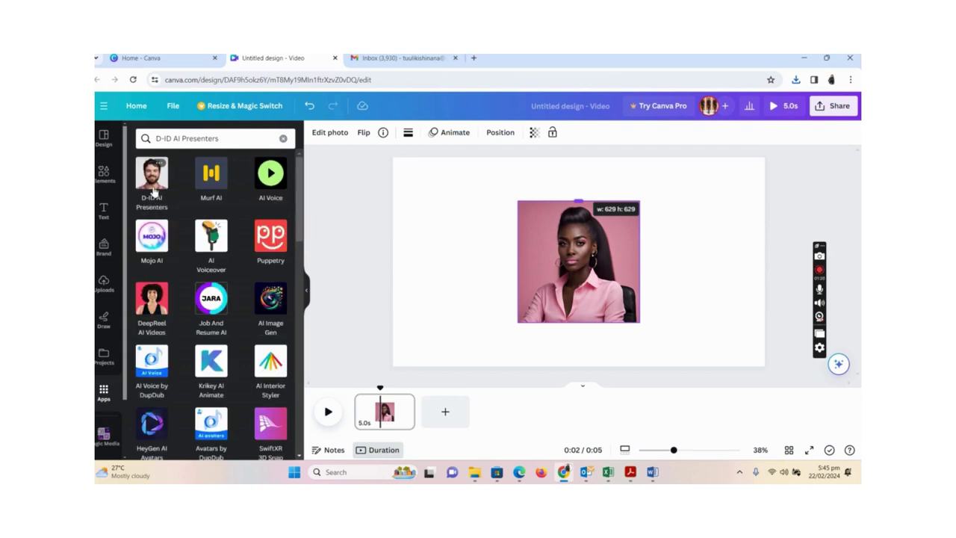
click(153, 187)
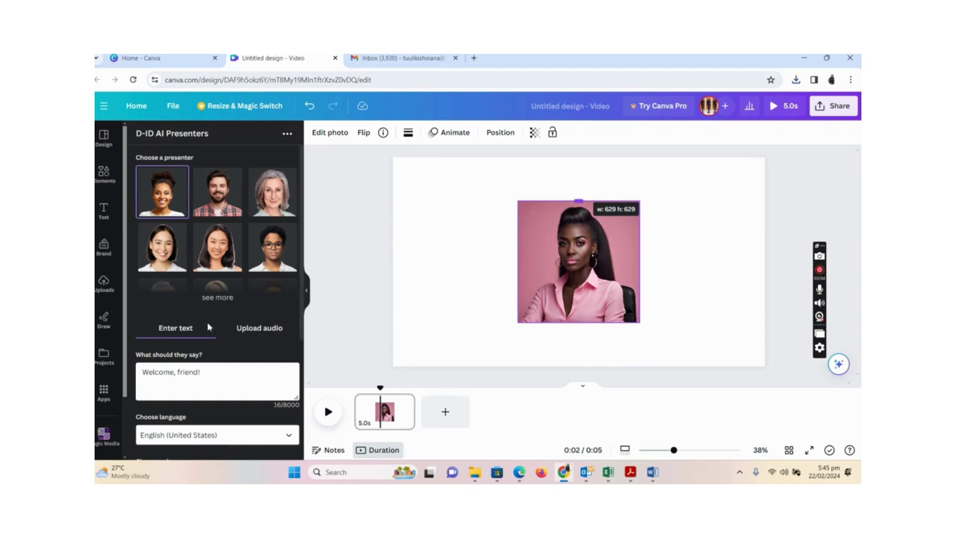
scroll(237, 377, down, 2)
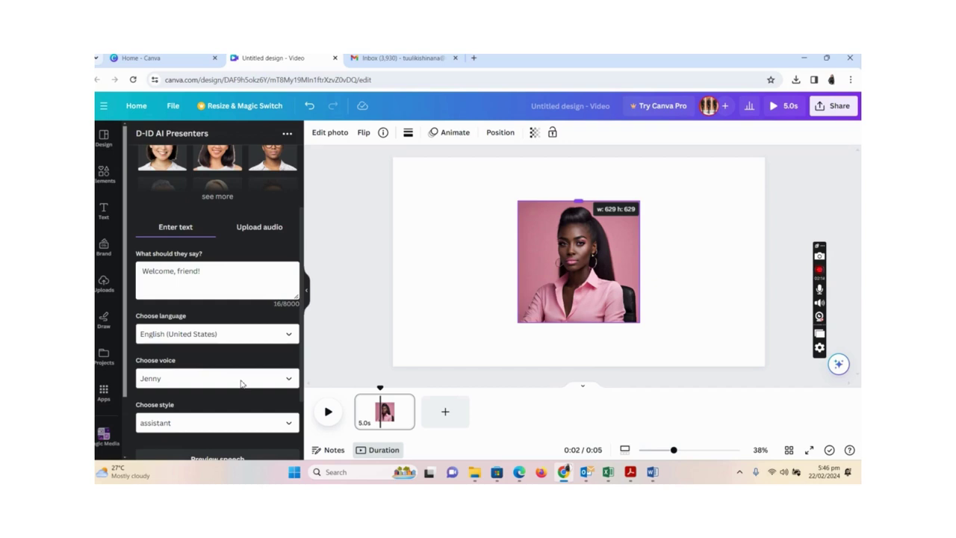
scroll(252, 284, up, 3)
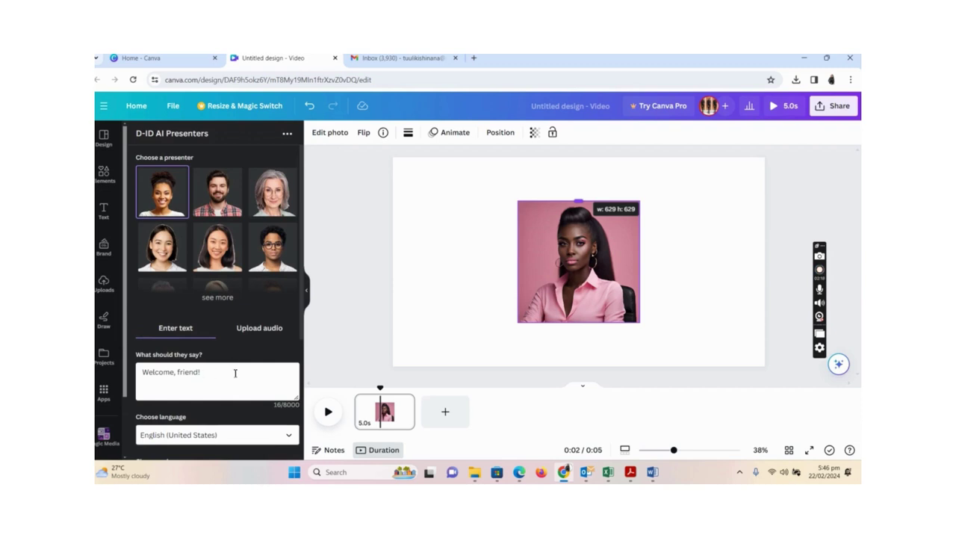
click(105, 290)
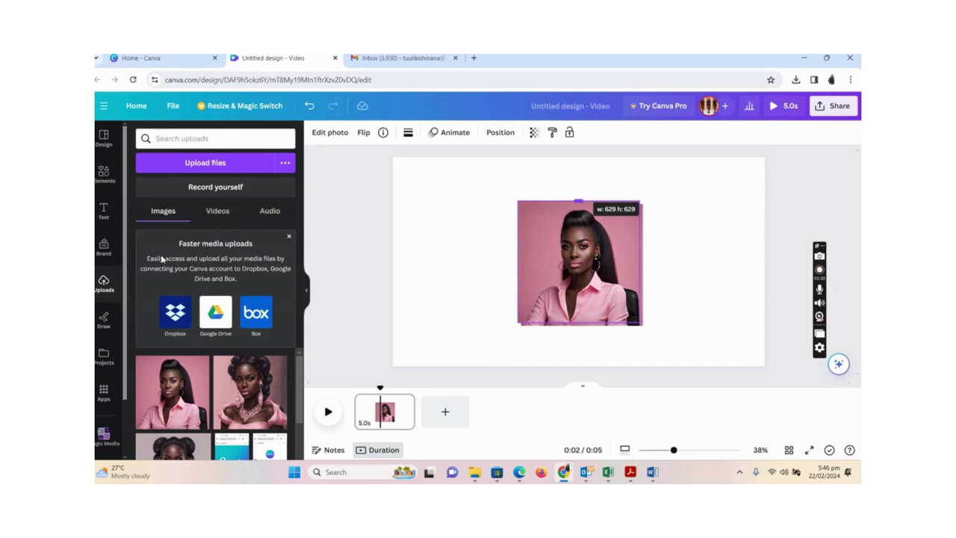
click(103, 392)
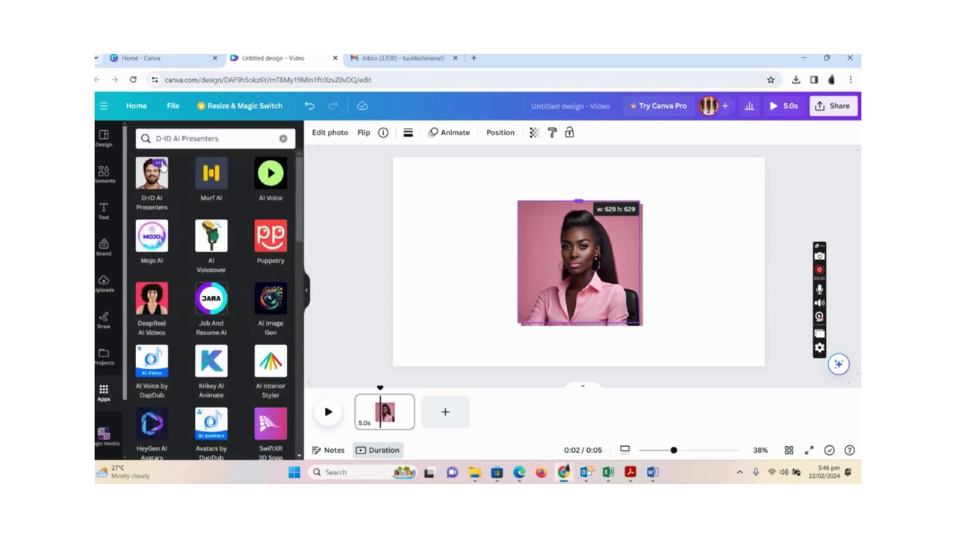
click(160, 164)
click(143, 194)
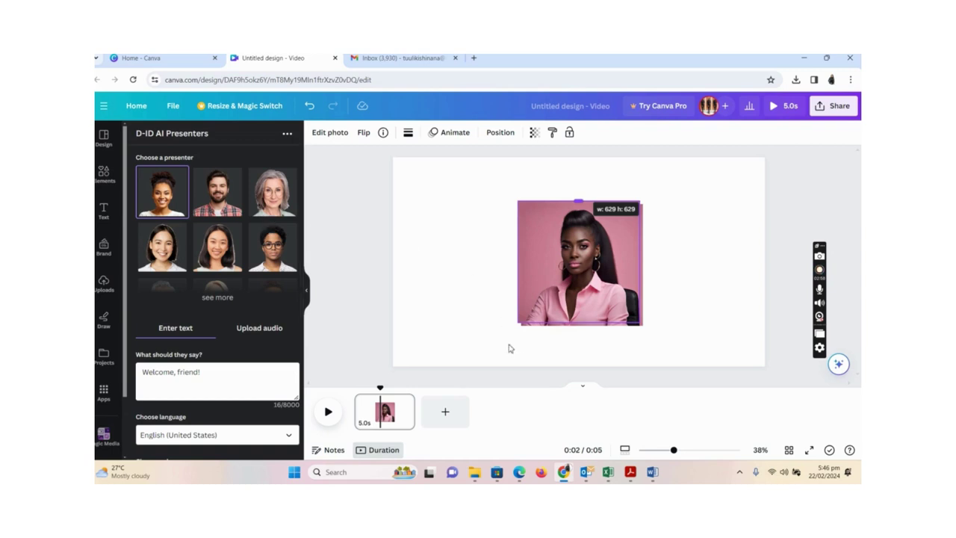
Switch to Word, select the talking-avatar welcome paragraph and copy it.
click(652, 471)
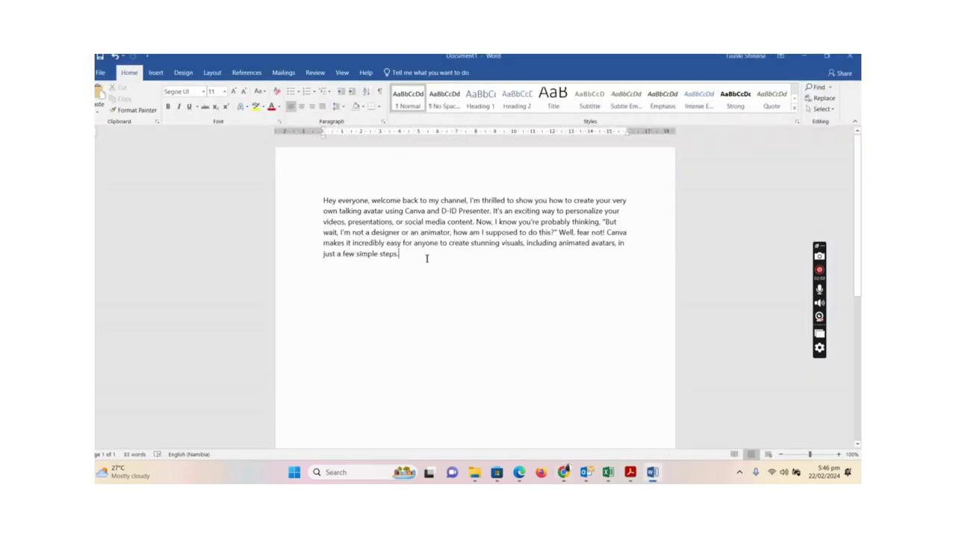
drag(427, 256, 292, 199)
right_click(330, 224)
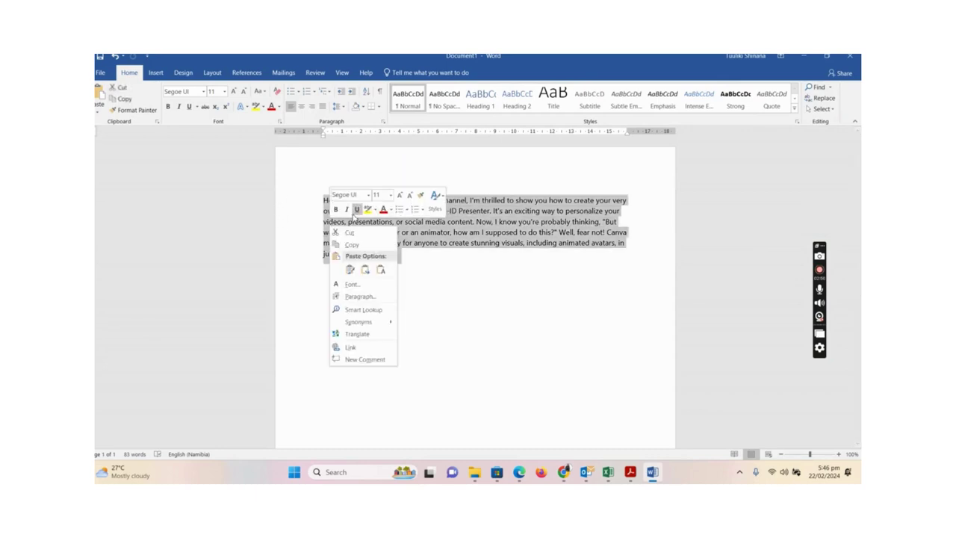
click(359, 246)
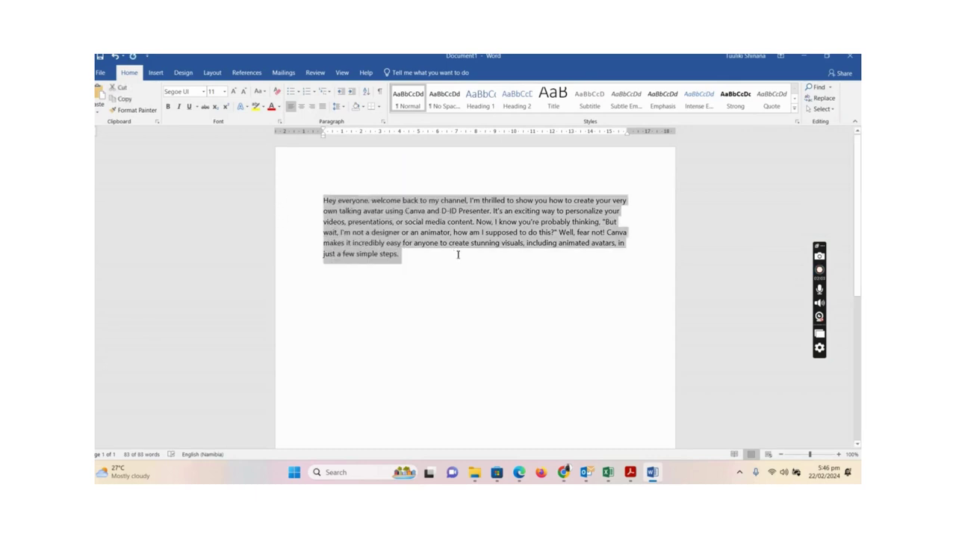
Back in Canva, paste the copied script over 'Welcome, friend!' in the D-ID script box.
click(564, 472)
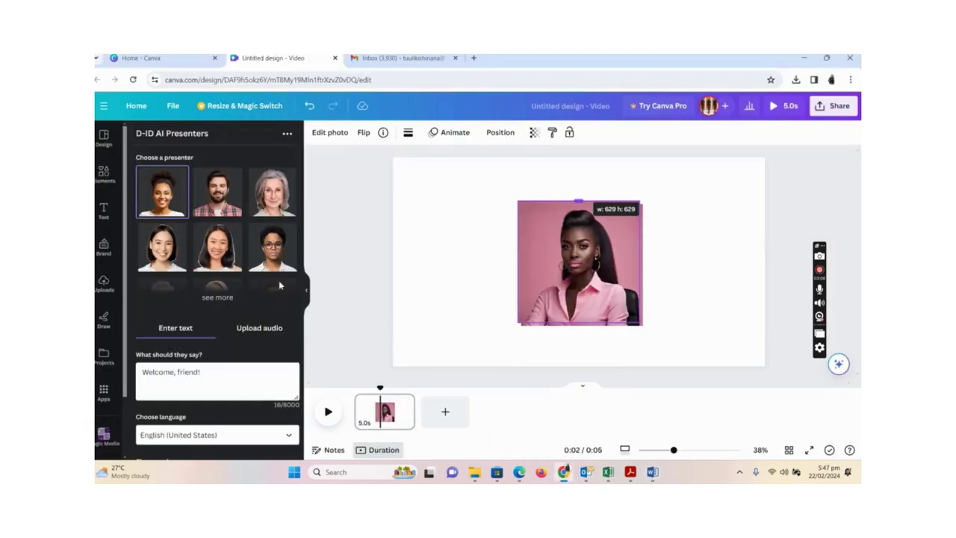
drag(212, 376, 138, 369)
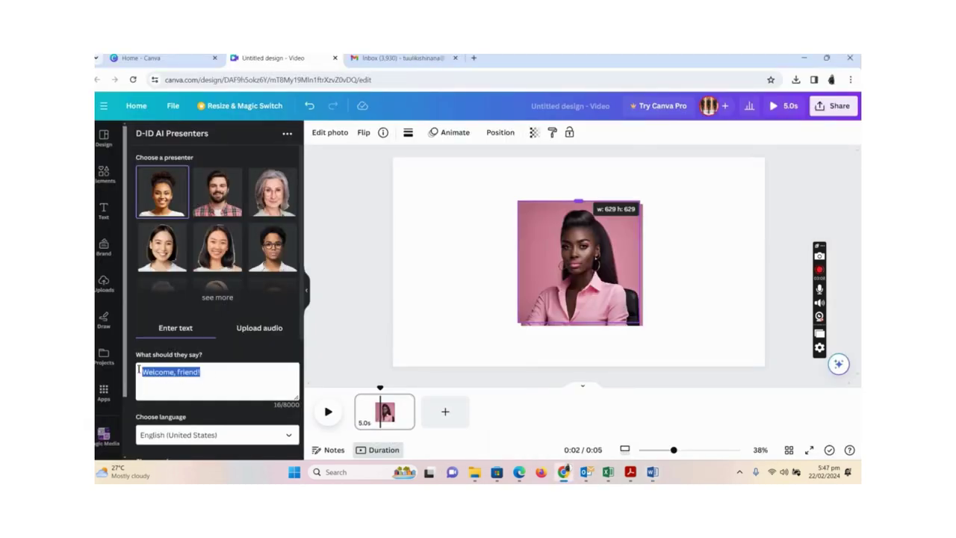
right_click(158, 376)
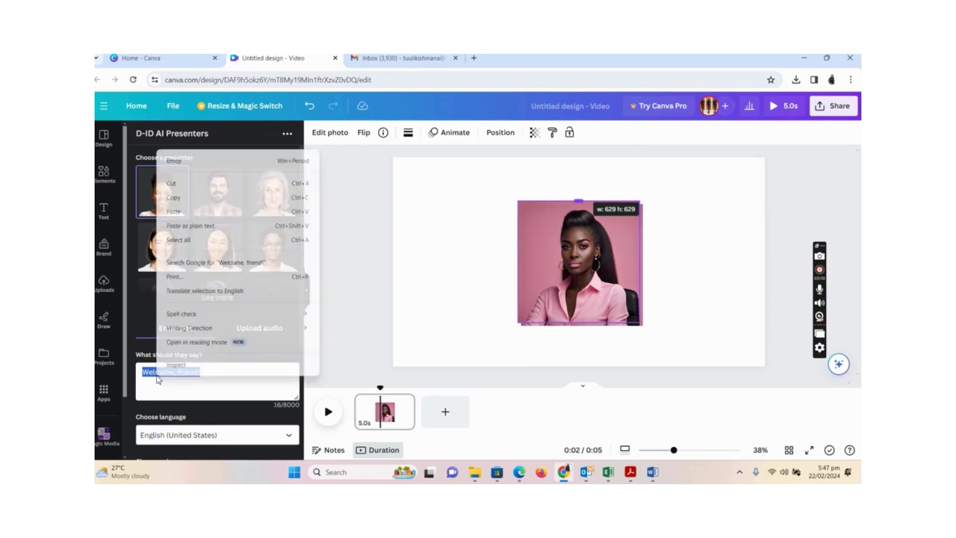
click(180, 214)
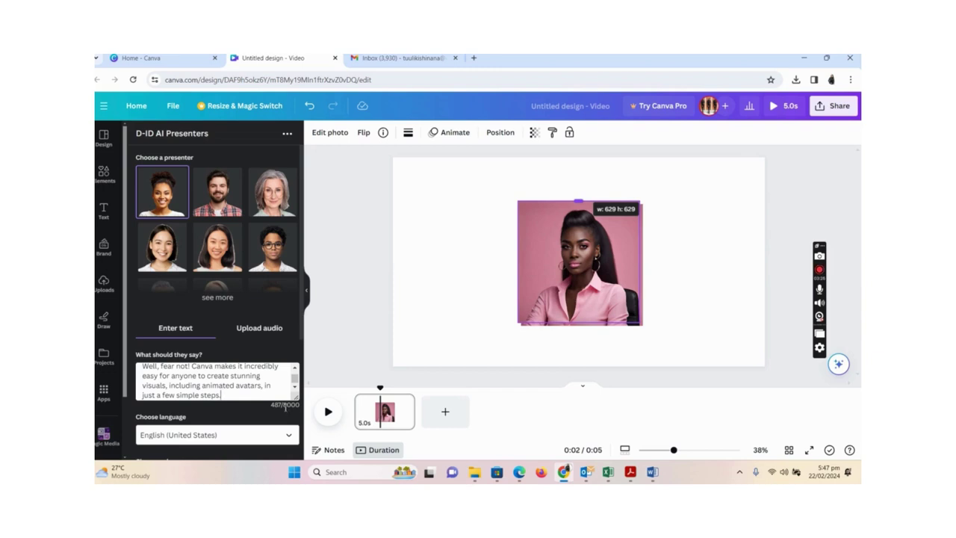
scroll(216, 381, down, 2)
scroll(179, 351, down, 3)
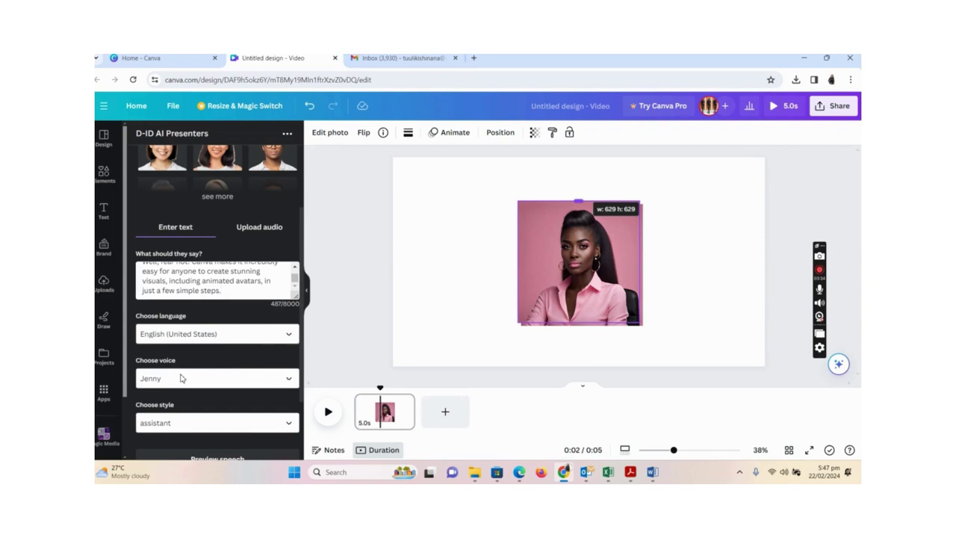
Keep Jenny as the D-ID presenter voice and set the speaking style to cheerful.
click(289, 380)
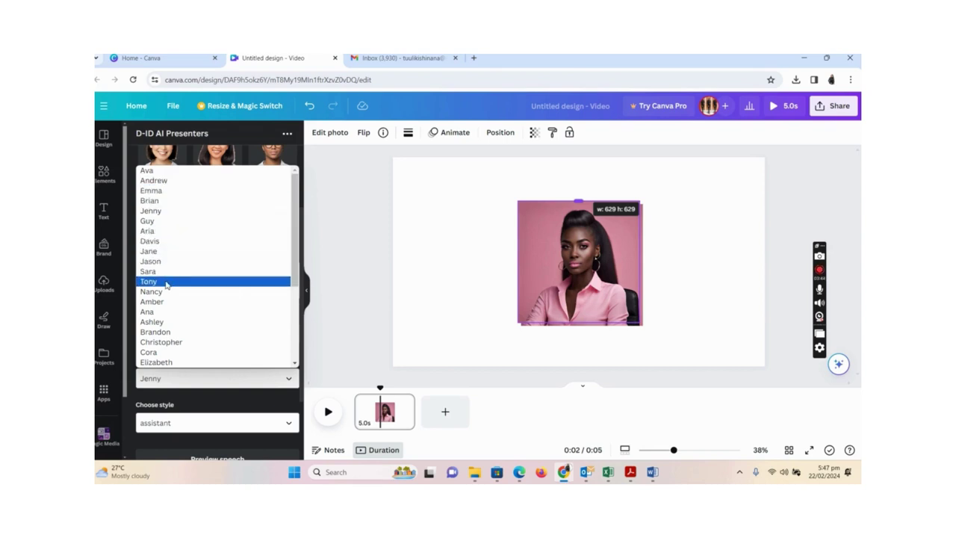
click(336, 276)
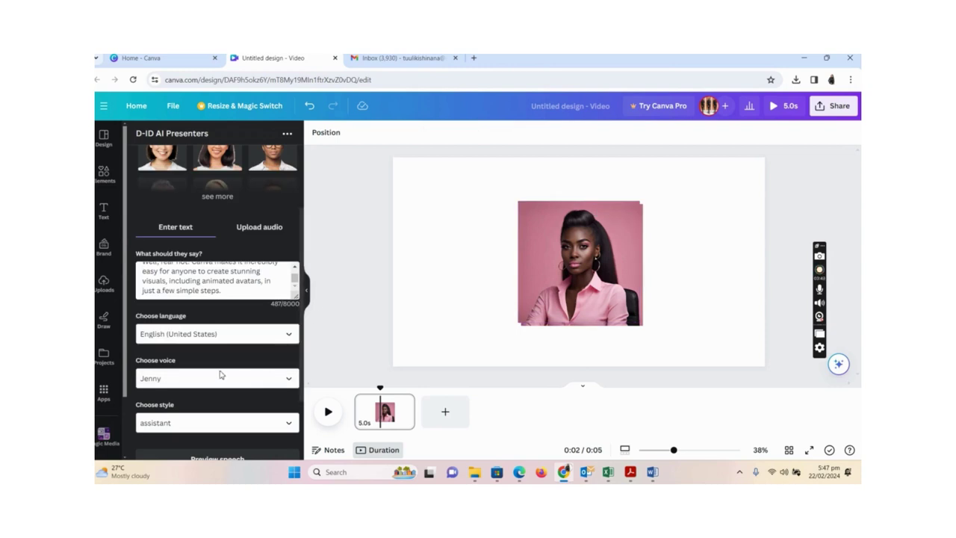
scroll(241, 391, down, 3)
click(289, 330)
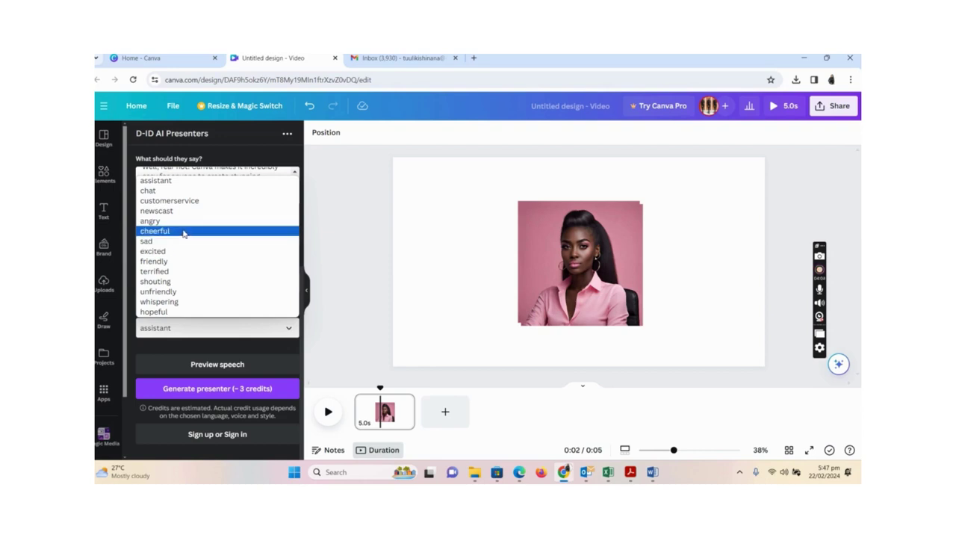
click(181, 231)
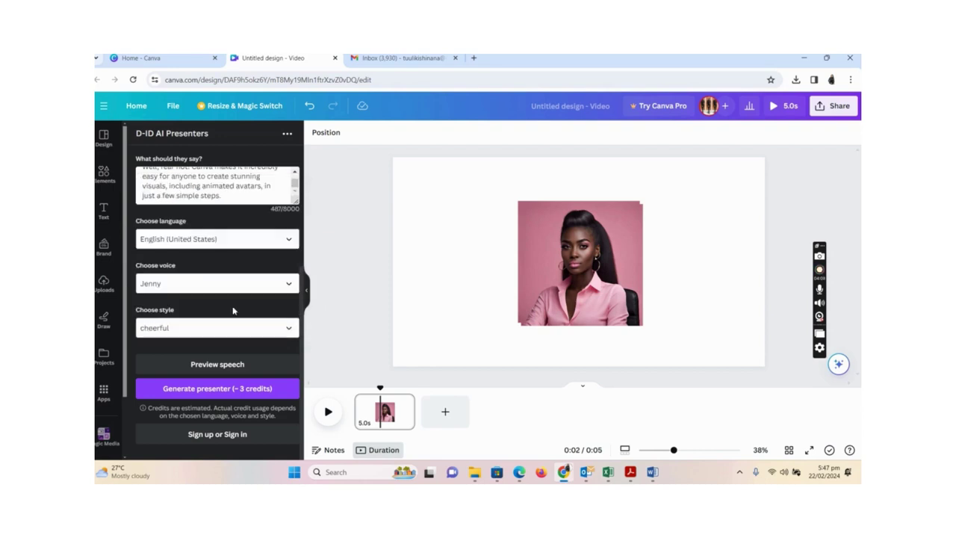
click(234, 367)
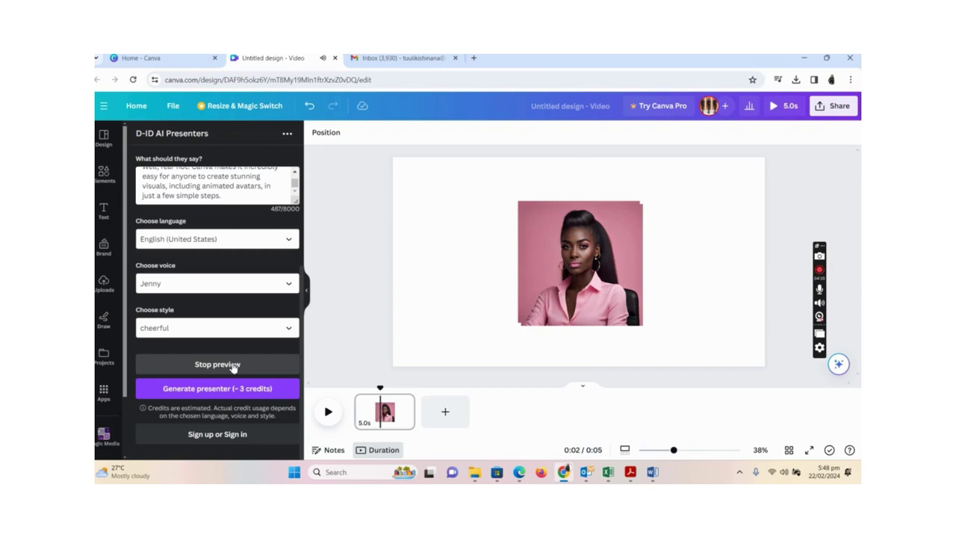
click(223, 369)
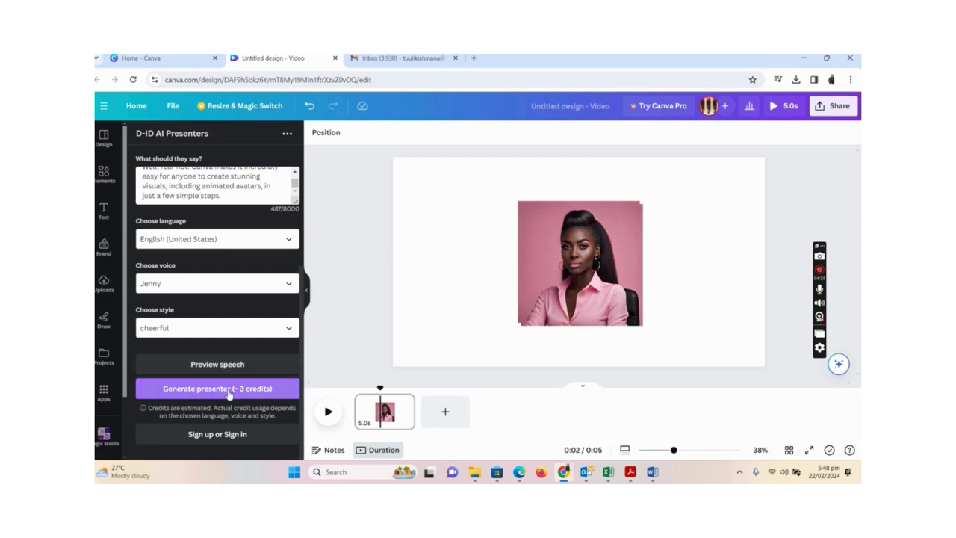
click(180, 390)
Start presenter generation and connect a D-ID account through the sign-in popup.
click(205, 395)
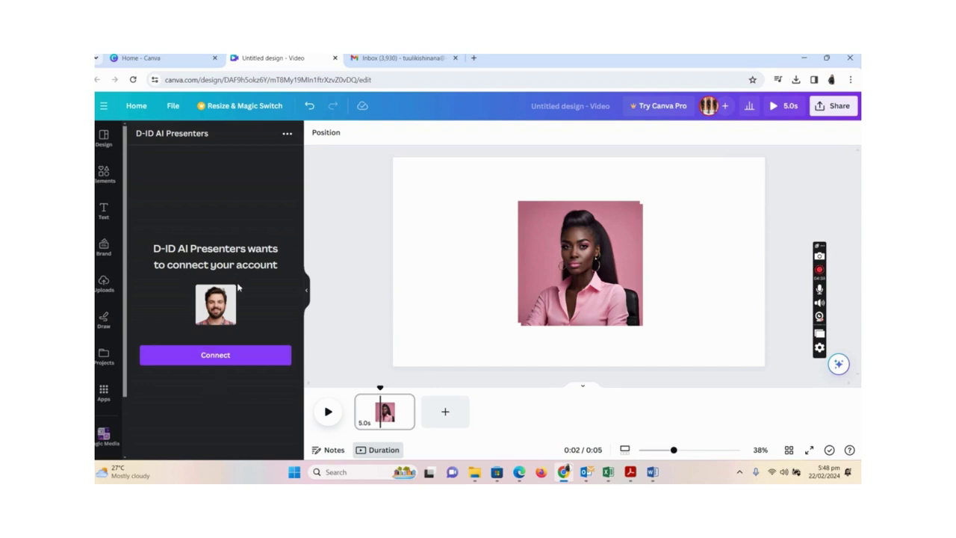
click(215, 357)
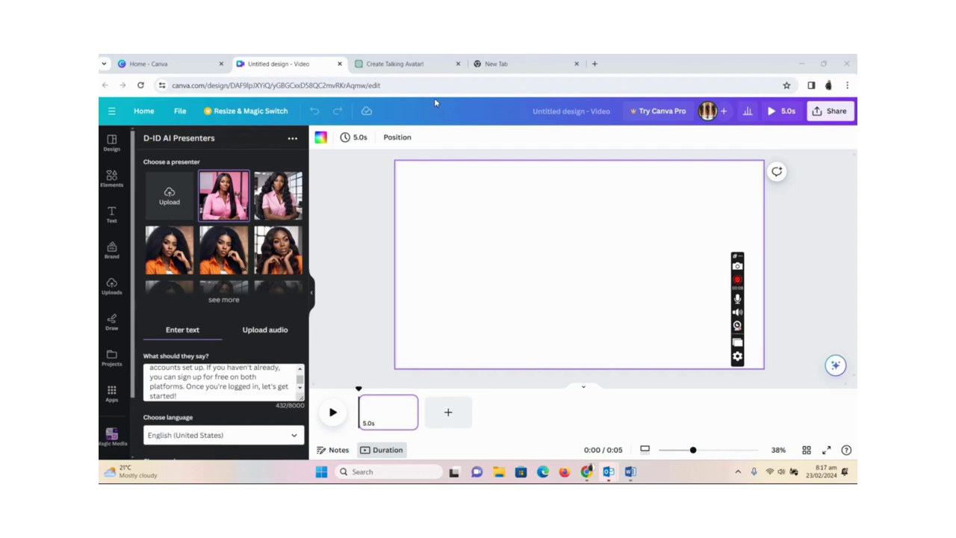
Pick the pink-shirt woman in an office as presenter with a cheerful speaking style.
click(279, 203)
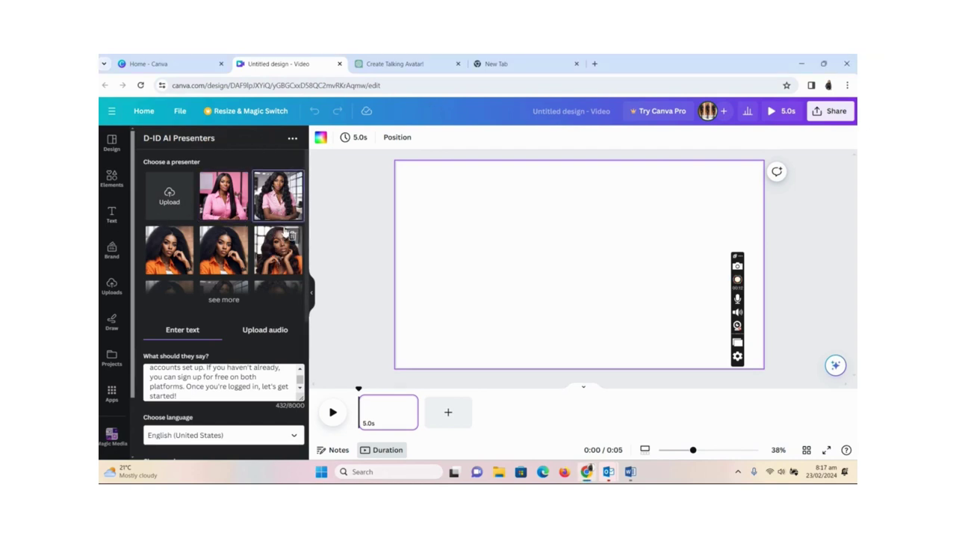
scroll(280, 254, down, 1)
scroll(280, 258, down, 3)
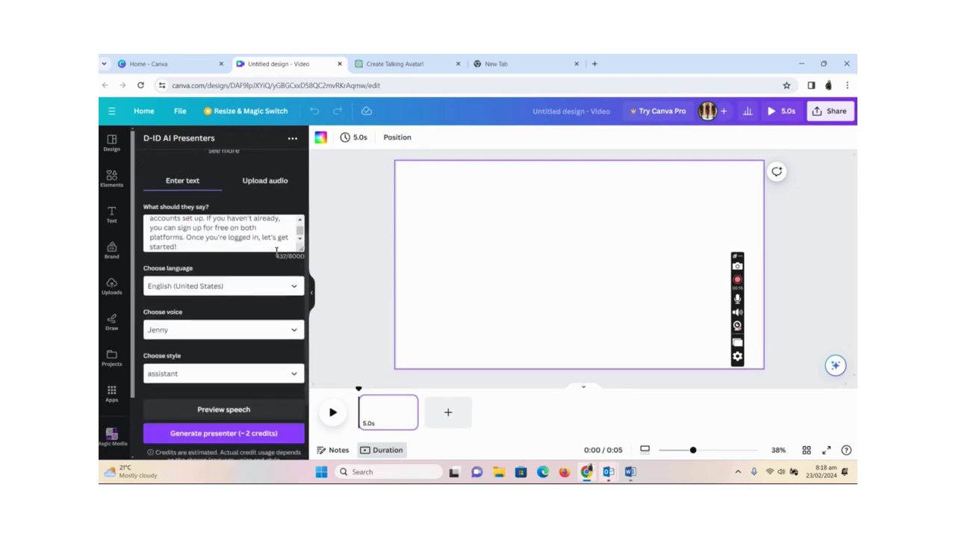
scroll(231, 353, down, 3)
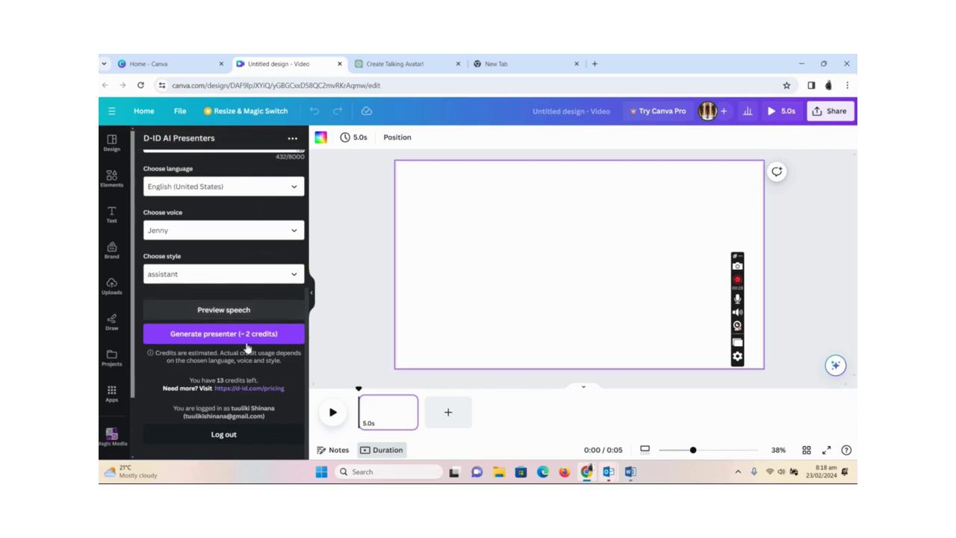
click(293, 278)
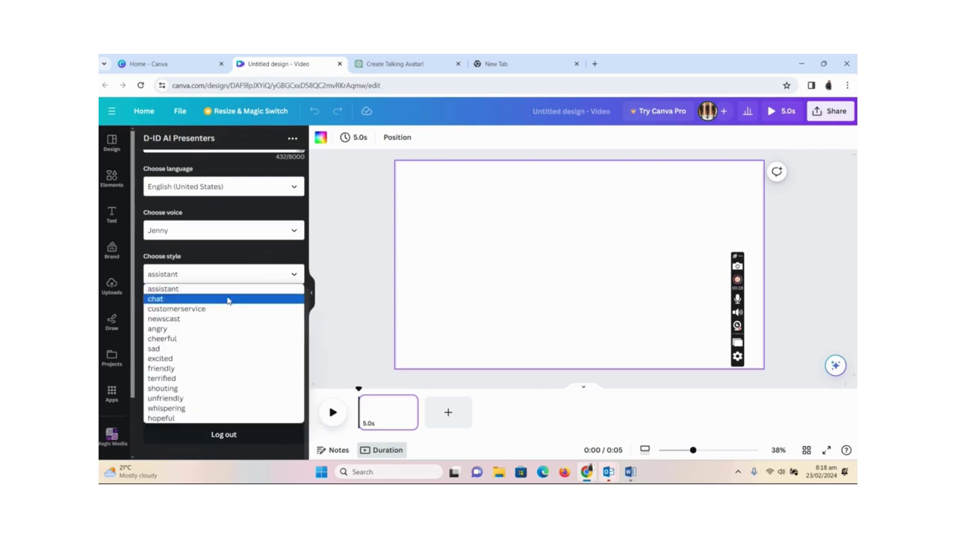
click(194, 339)
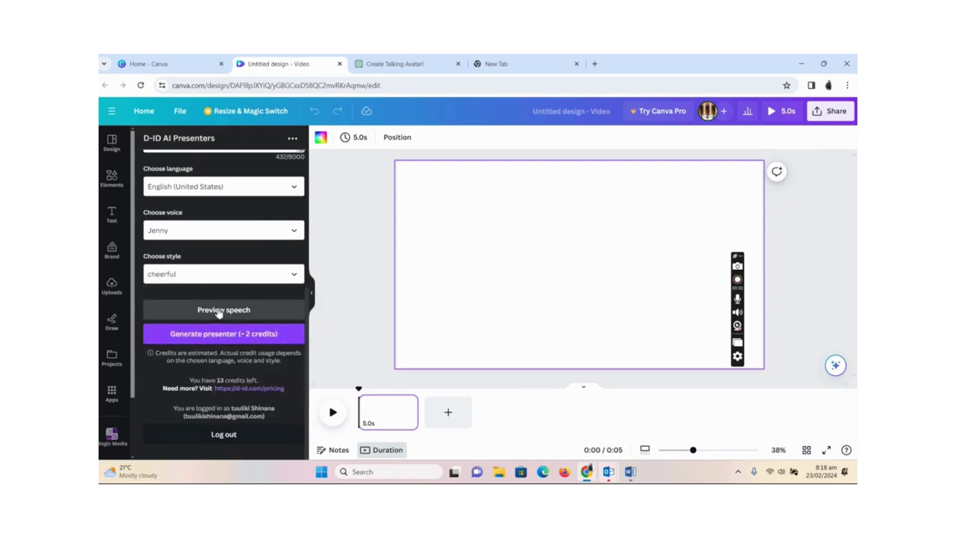
Preview the 432-character script spoken aloud, then stop the preview.
click(218, 313)
key(XF86AudioLowerVolume)
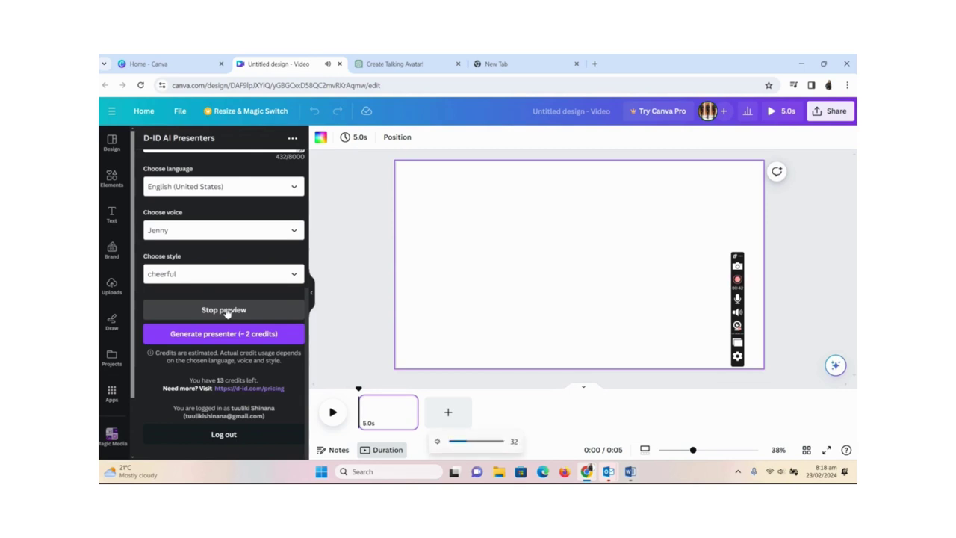
click(226, 312)
scroll(237, 286, up, 5)
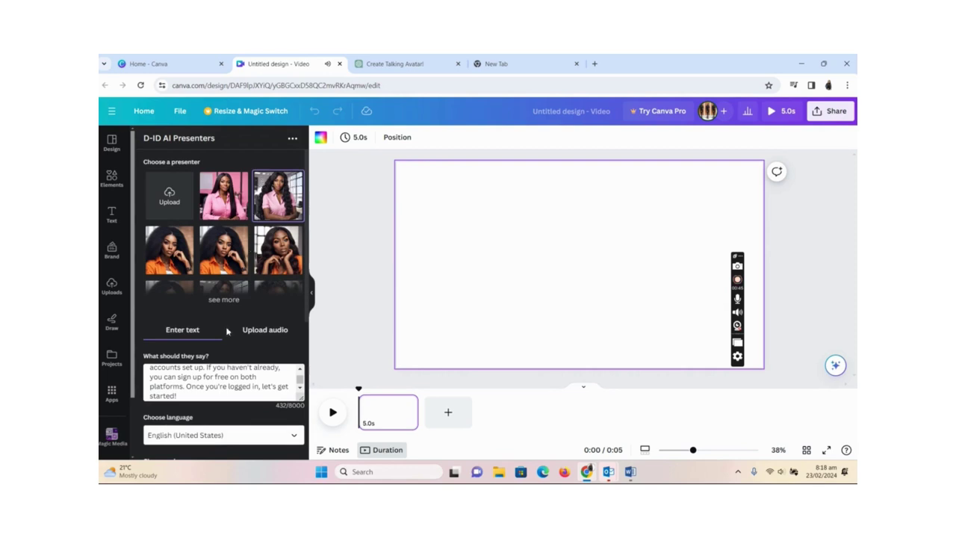
Generate the 28.2-second pink-shirt presenter video onto the page, leaving 11 D-ID credits.
scroll(216, 351, down, 5)
click(222, 383)
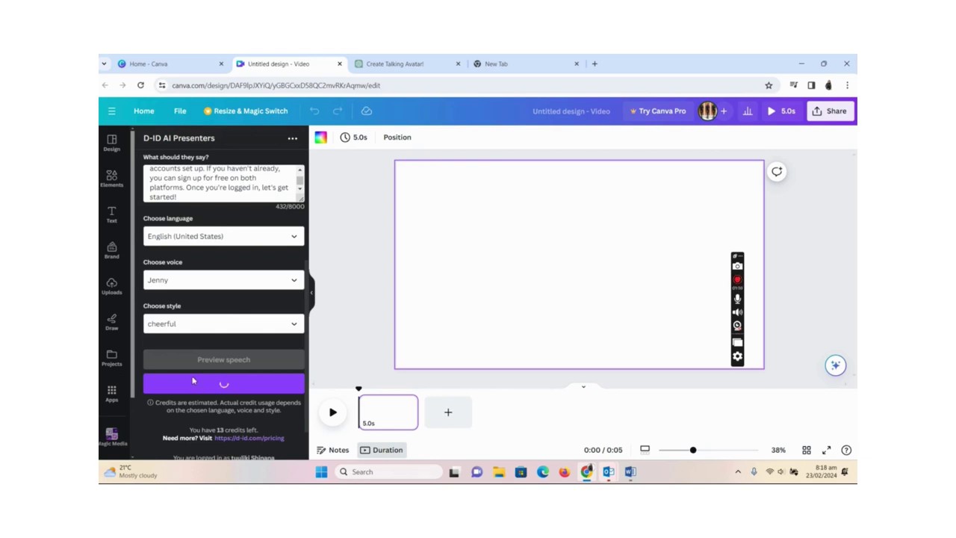
scroll(160, 366, up, 2)
scroll(188, 340, up, 2)
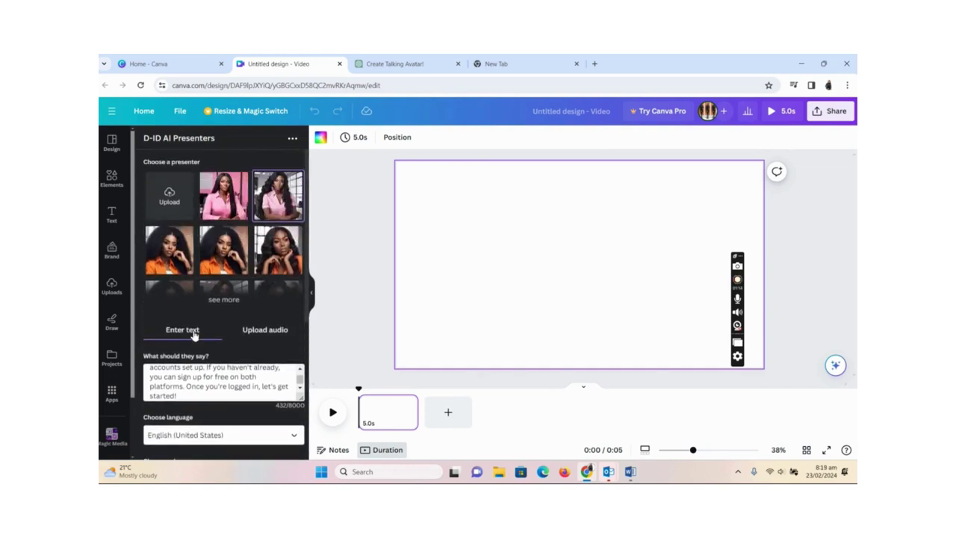
scroll(192, 335, down, 4)
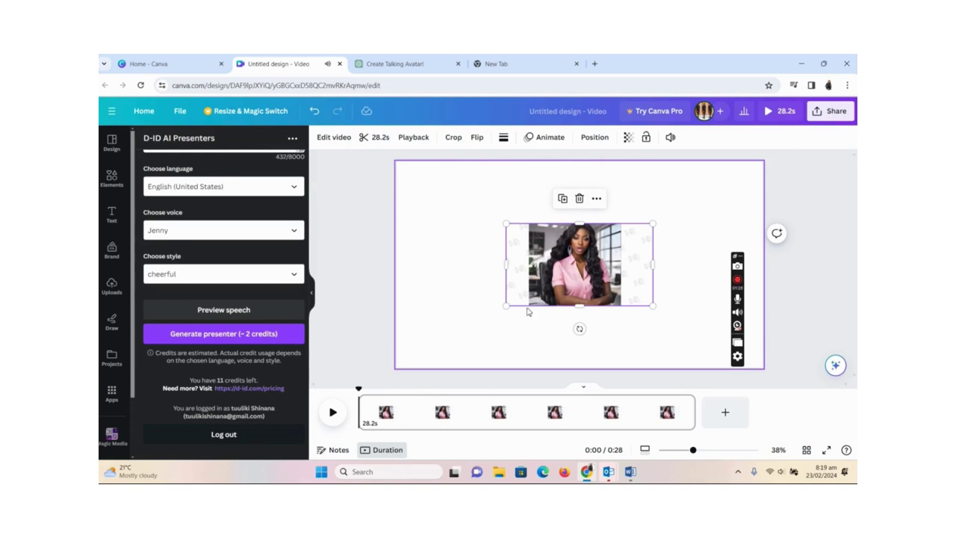
Play-test the presenter video, then stretch it taller, wider left and down the page.
click(579, 265)
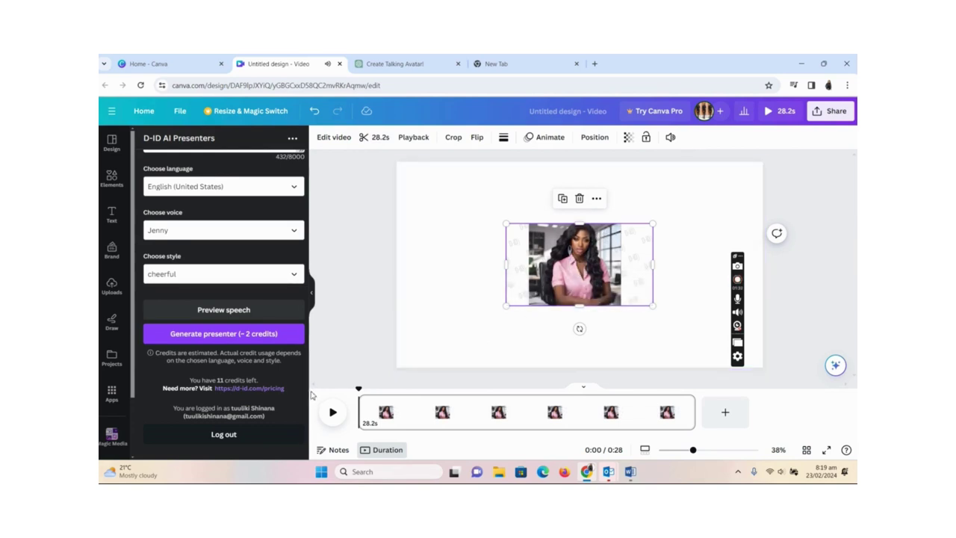
click(582, 270)
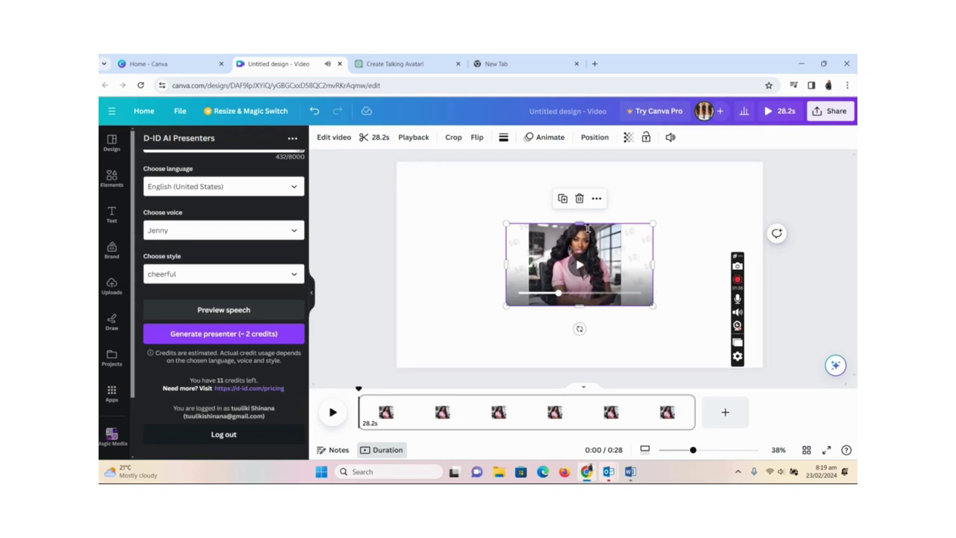
drag(580, 224, 584, 180)
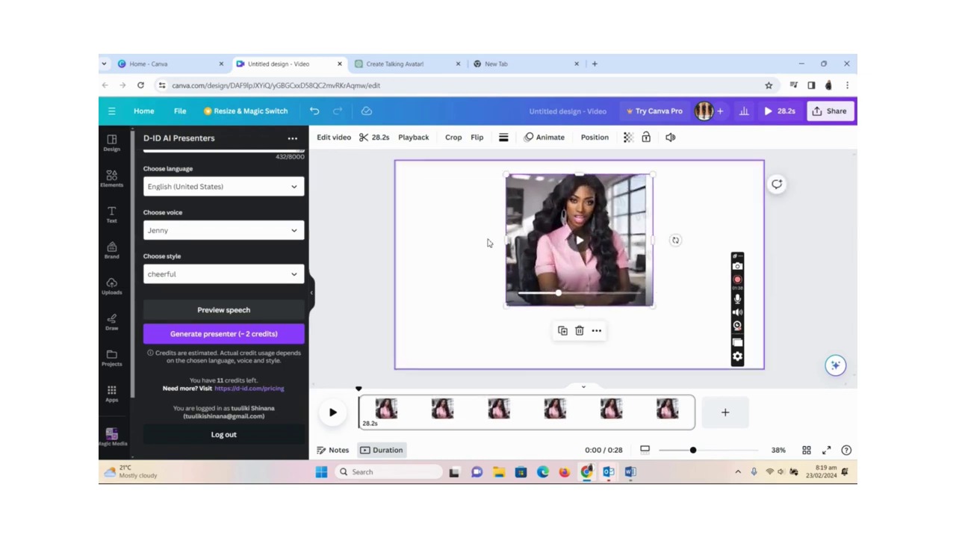
drag(505, 239, 427, 261)
drag(539, 308, 534, 377)
drag(571, 254, 577, 284)
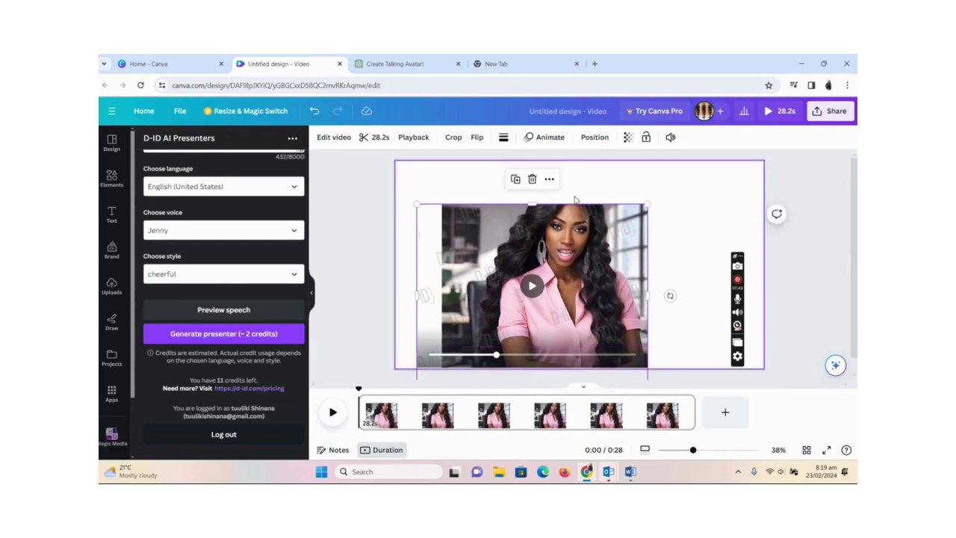
Stretch the video to the top and right edges, shift it onto the page, and play-test it.
drag(532, 204, 558, 162)
mouse_move(649, 276)
mouse_down()
mouse_move(704, 287)
mouse_move(773, 278)
mouse_up()
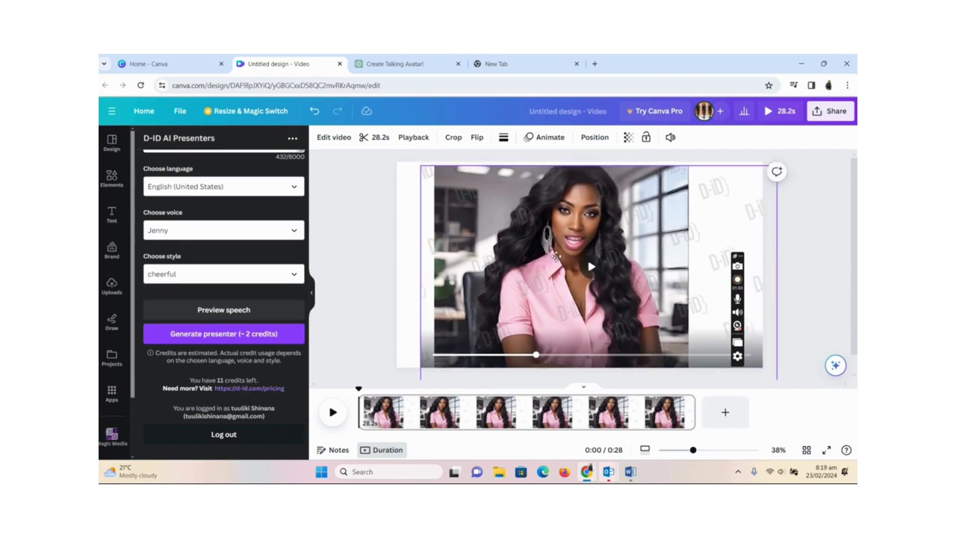
mouse_move(550, 254)
mouse_down()
mouse_move(525, 255)
mouse_move(531, 249)
mouse_up()
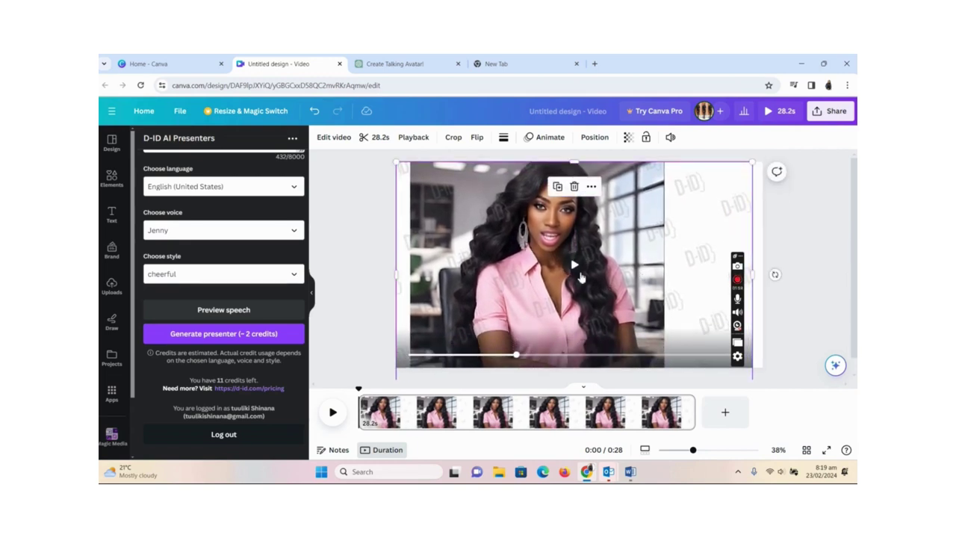
click(579, 273)
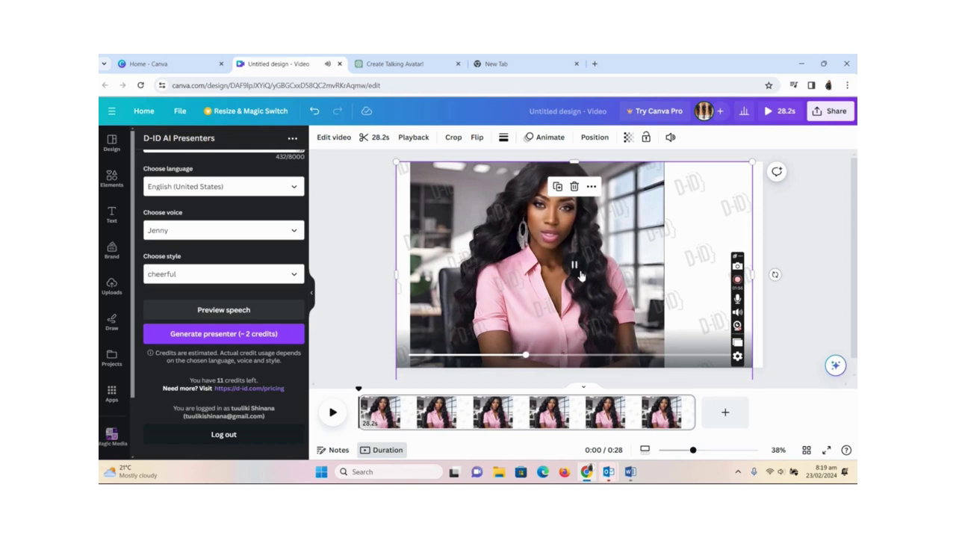
click(580, 273)
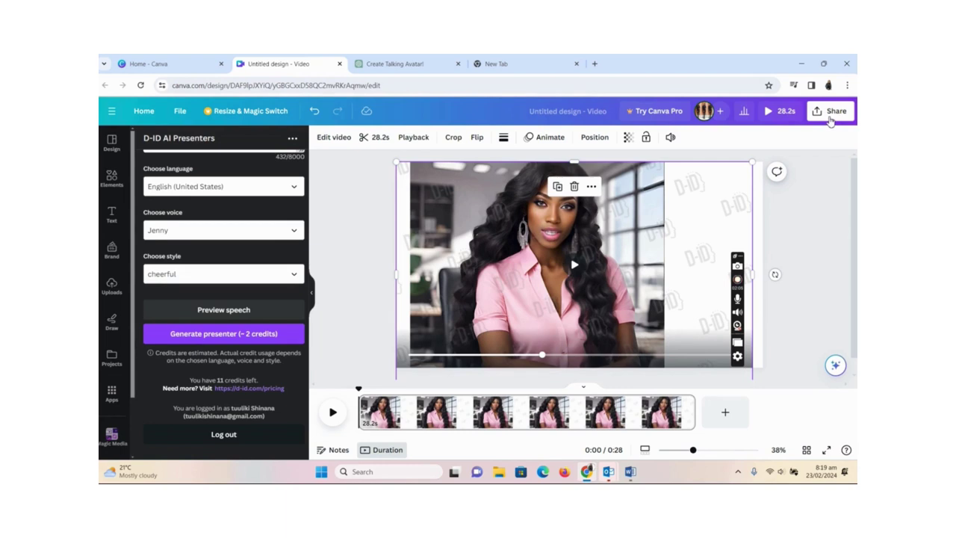
Download the design as an MP4 video via Share > Download.
click(830, 112)
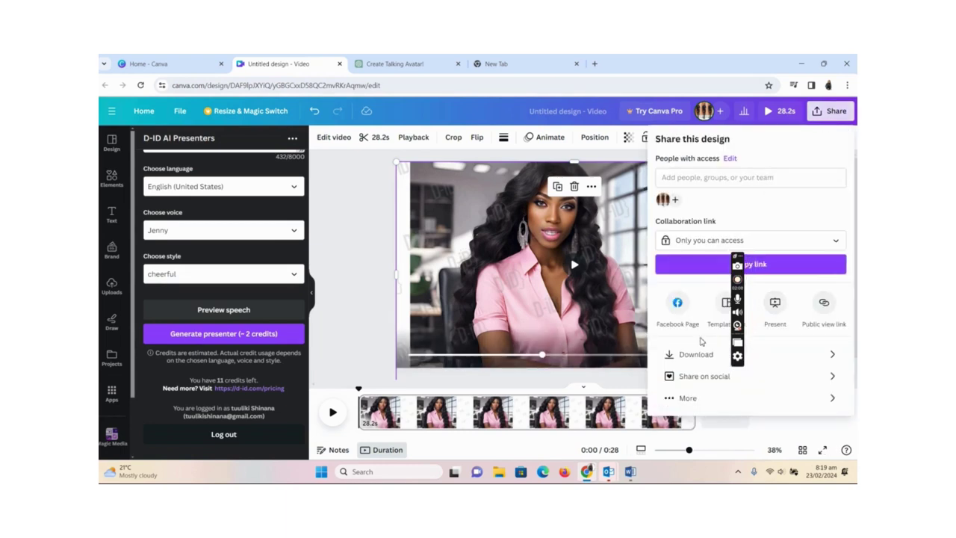
click(698, 357)
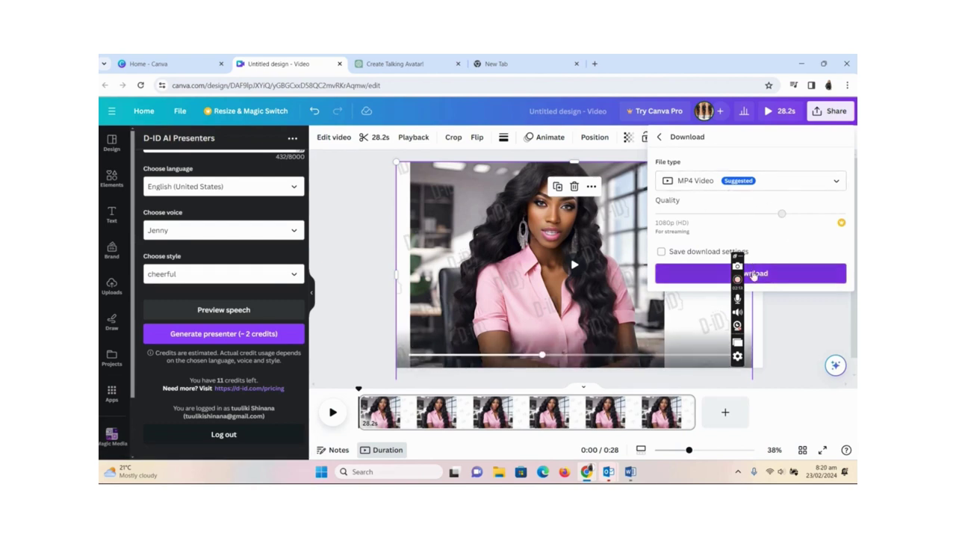
click(754, 273)
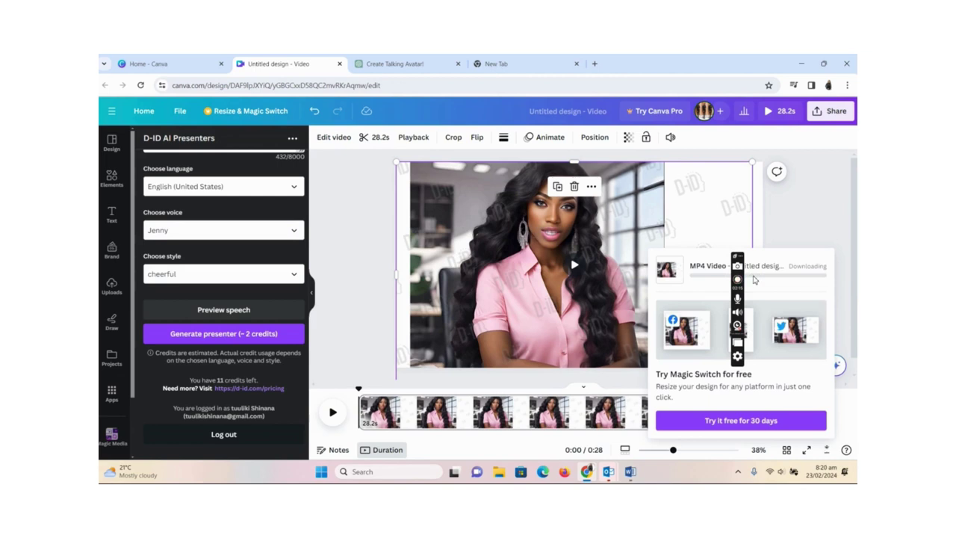